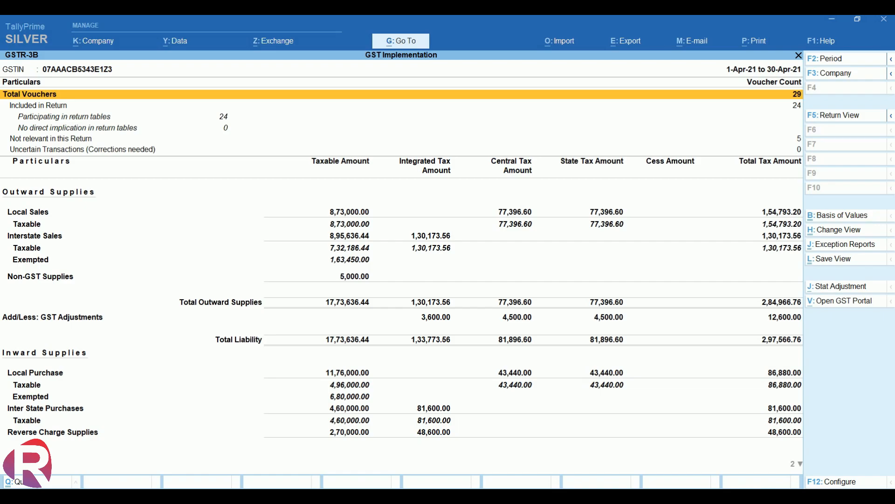
Review the GSTR-3B report configuration, keeping separate tax columns on, net value break-up off and the Condensed format
key("F12")
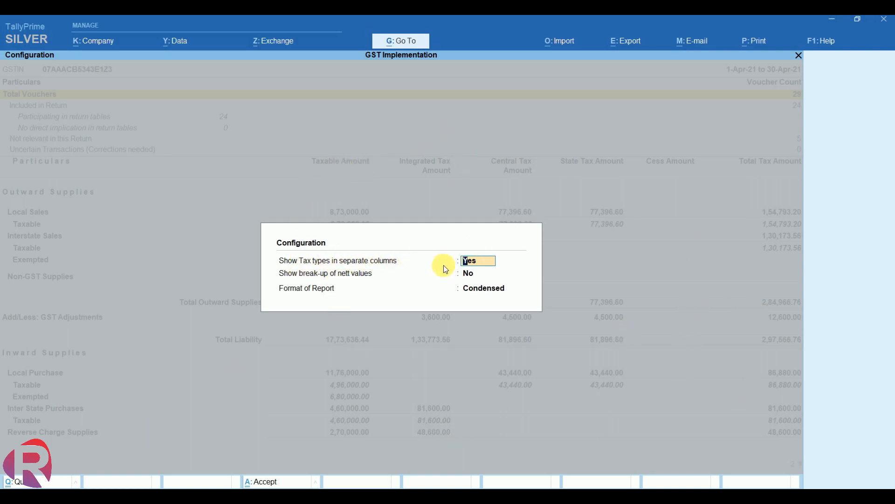
key("Return")
key("Return")
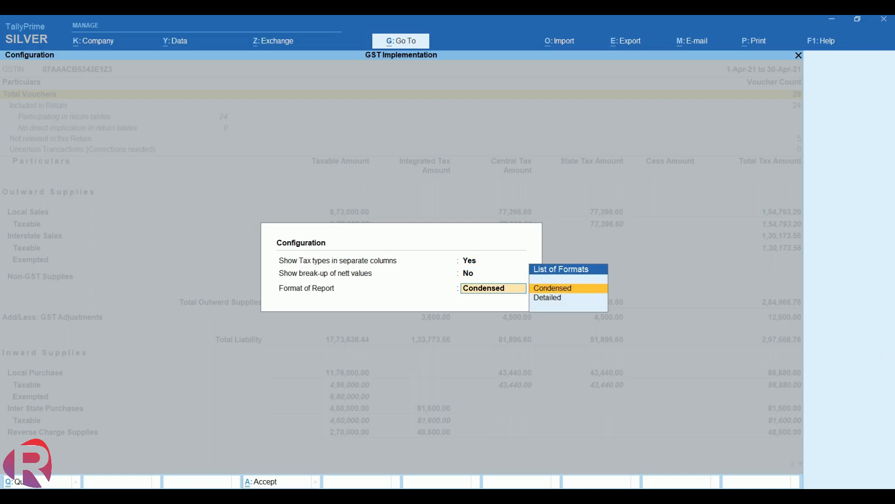
key("Return")
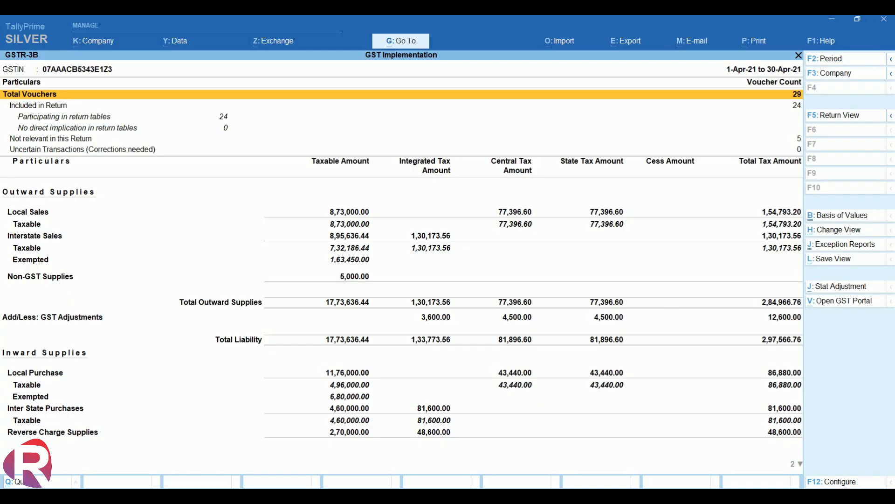
Switch the GSTR-3B report to Return View, expand it to detailed form, and return to Nature View
left_click(826, 117)
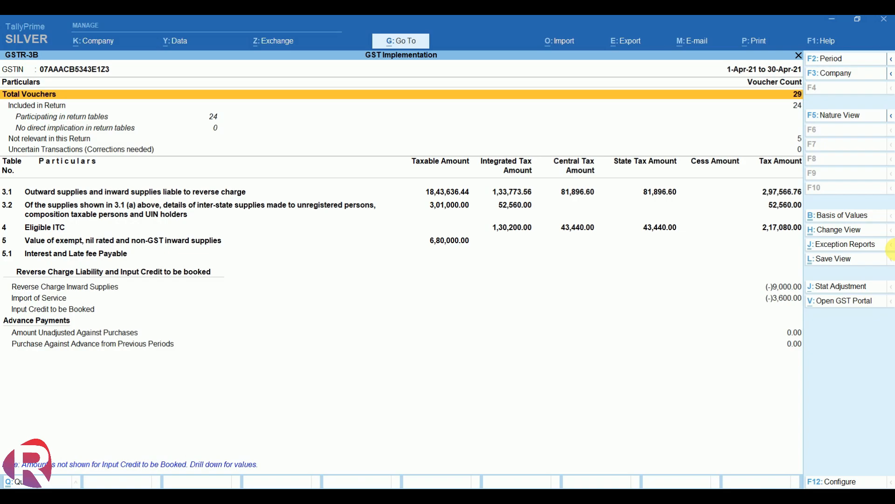
key("alt+F5")
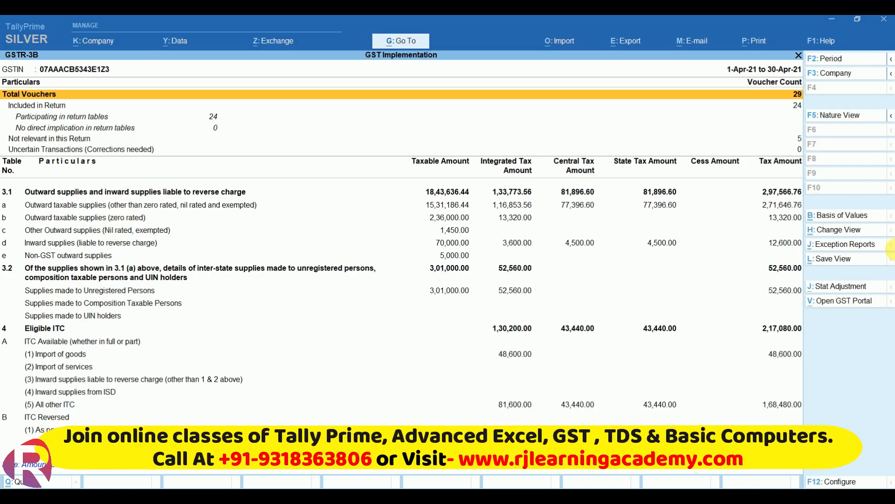
left_click(845, 122)
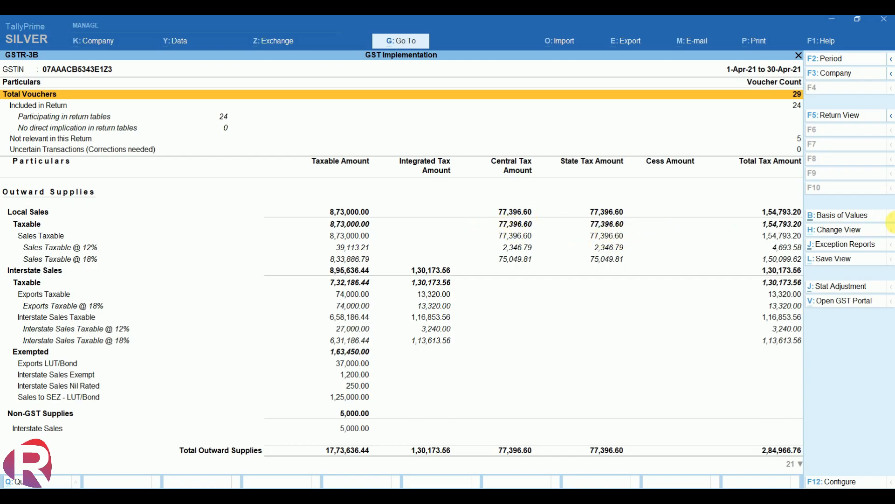
Examine the detailed outward and inward supplies from Local Sales down to Imports Taxable @ 18%
key("Down")
key("Down")
key("Down")
key("Down")
key("Down")
key("Down")
key("Down")
key("Down")
key("Down")
key("Down")
key("Down")
key("Down")
key("Down")
key("Down")
key("Down")
key("Down")
key("Down")
key("Down")
key("Down")
key("Down")
key("Down")
key("Down")
key("Down")
key("Down")
key("Down")
key("Down")
key("Down")
key("Down")
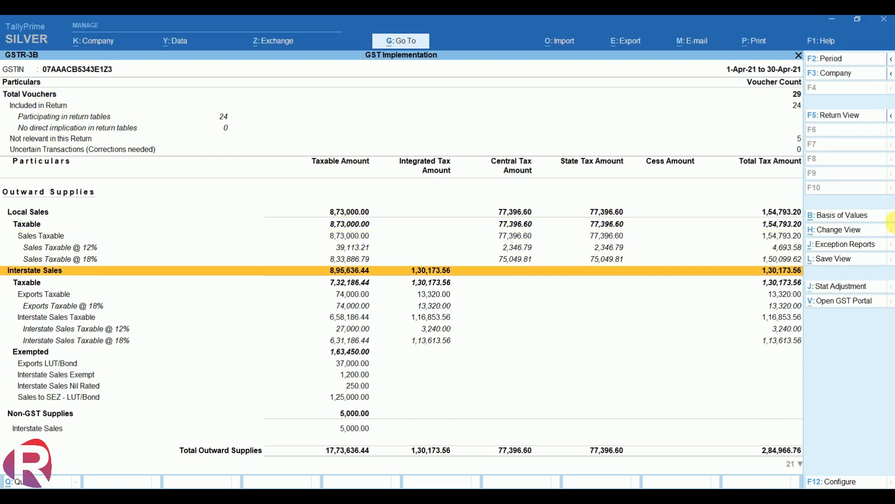
key("Down")
key("Down")
key("Down")
key("Down")
key("Down")
key("Down")
key("Down")
key("Down")
key("Down")
key("Down")
key("Down")
key("Down")
key("Down")
key("Down")
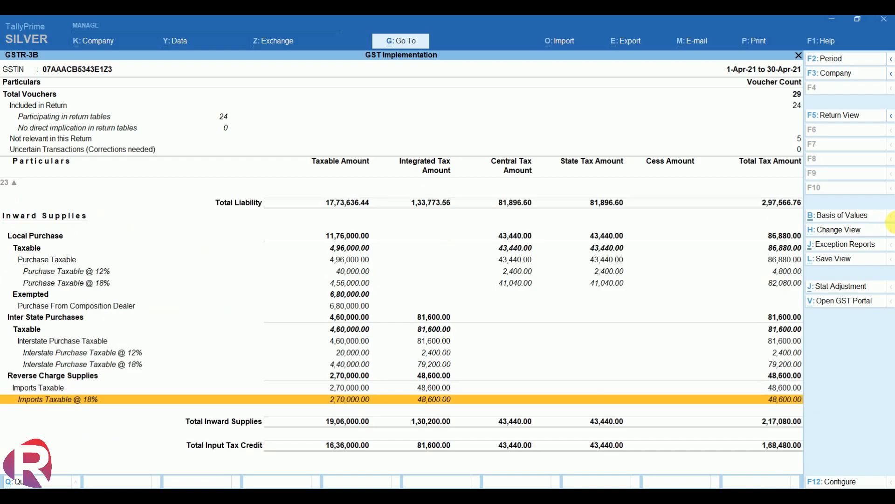
Review the Local Purchase, Inter State Purchases and Reverse Charge Supplies rows, ending back at Total Vouchers
key("Up")
key("Up")
key("Up")
key("Up")
key("Up")
key("Up")
key("Up")
key("Up")
key("Up")
key("Up")
key("Up")
key("Up")
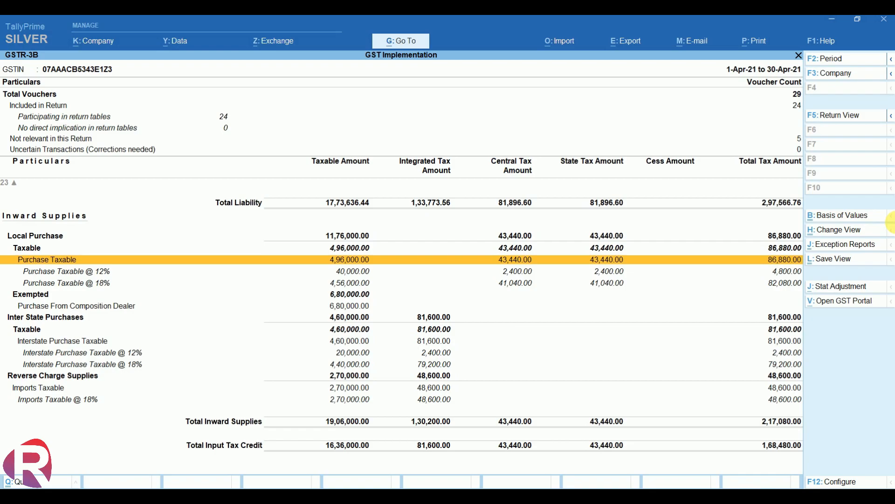
key("Down")
key("Down")
key("Down")
key("Down")
key("Down")
key("Down")
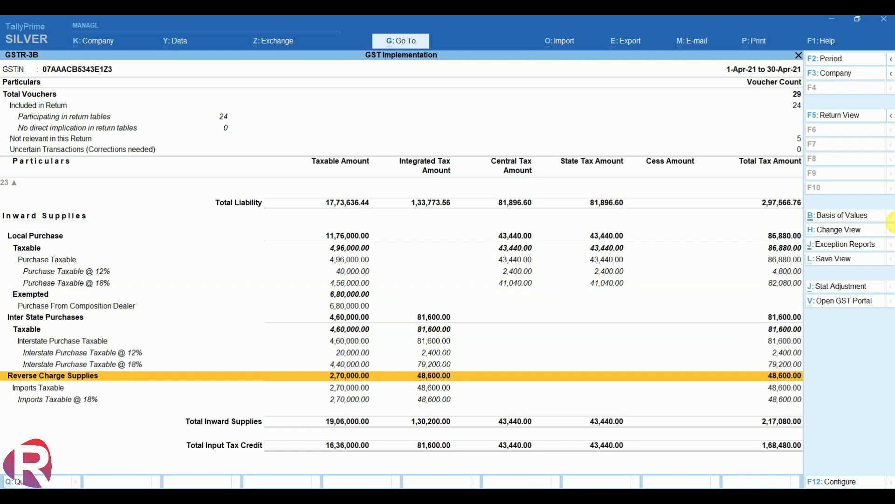
key("Down")
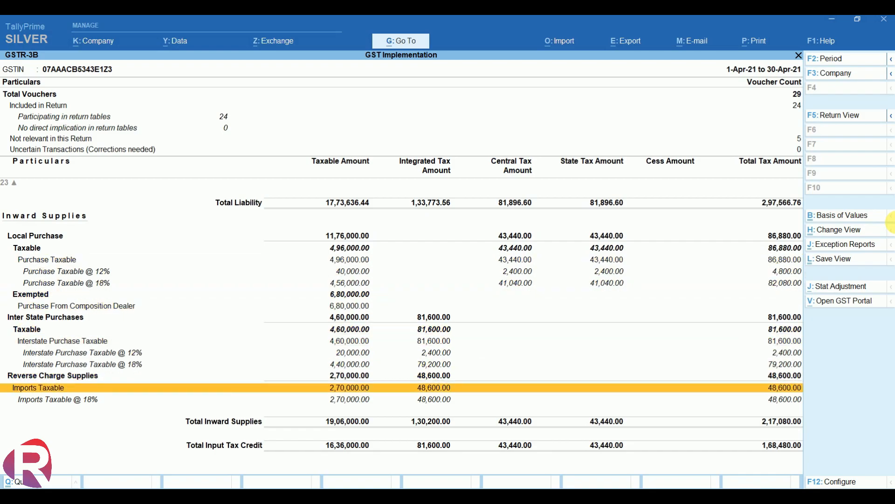
key("Up")
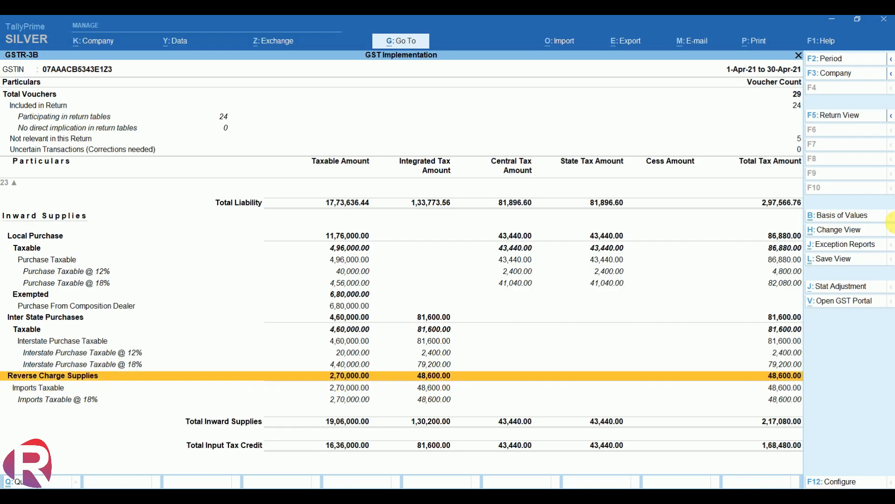
key("Up")
key("Up")
key("Up")
key("Up")
key("Up")
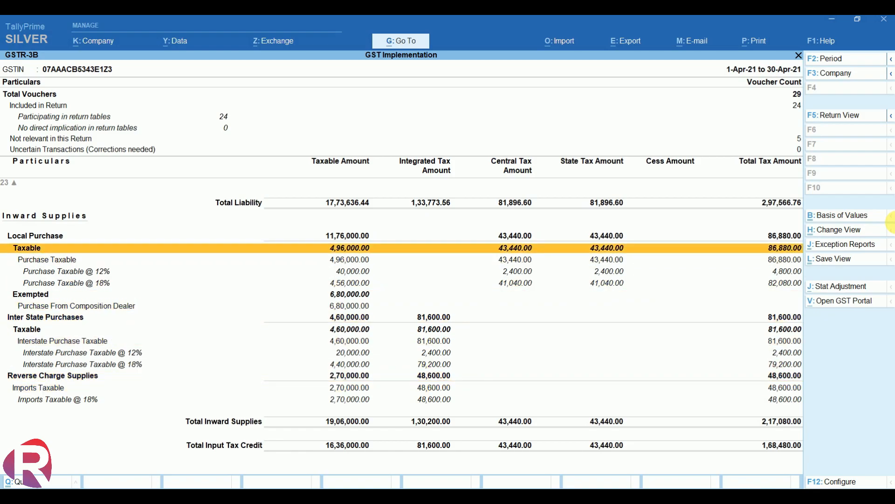
key("Up")
key("Up")
key("Up")
key("Up")
key("Up")
key("Up")
key("Up")
key("Up")
key("Up")
key("Up")
key("Up")
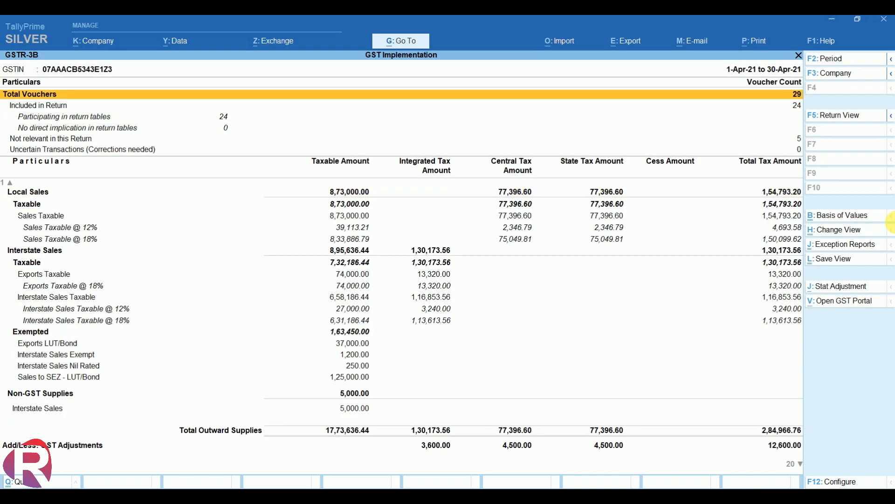
Review the voucher count summary from Included in Return through Uncertain Transactions (Corrections needed)
key("Down")
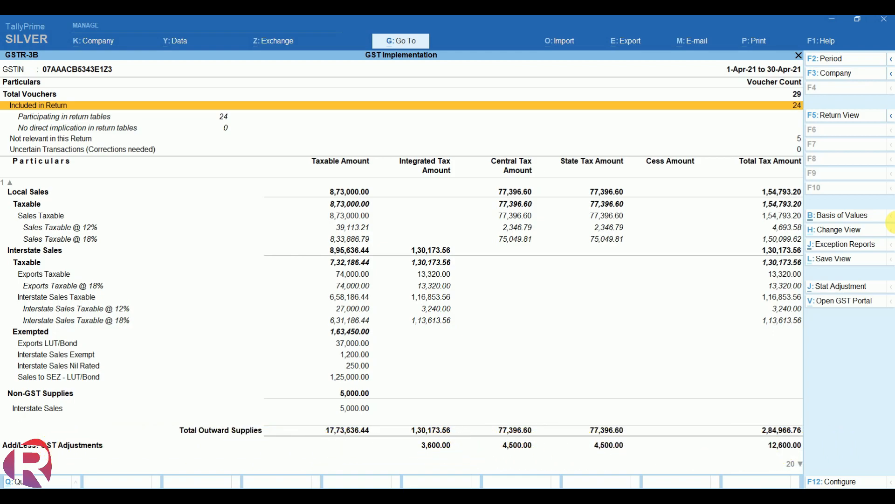
key("Down")
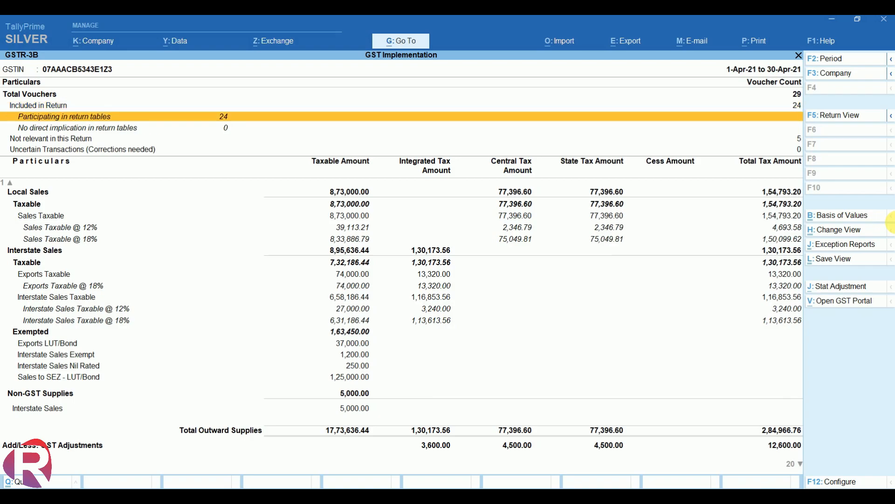
key("Down")
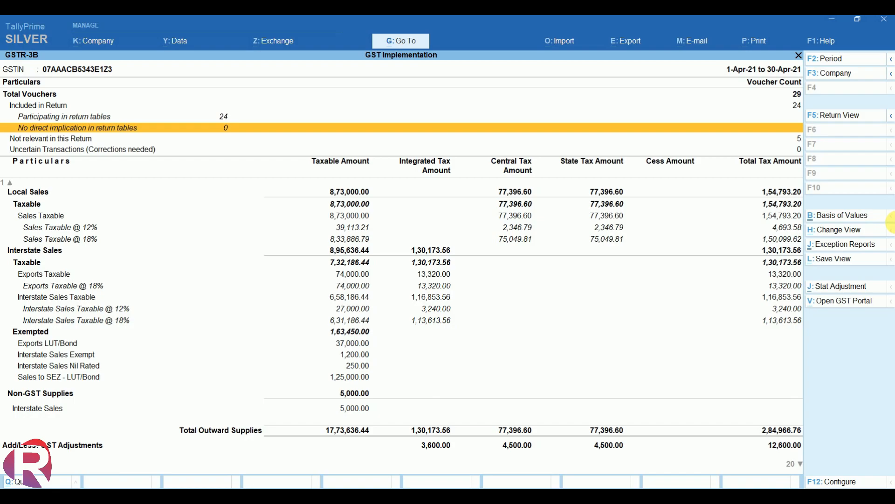
key("Down")
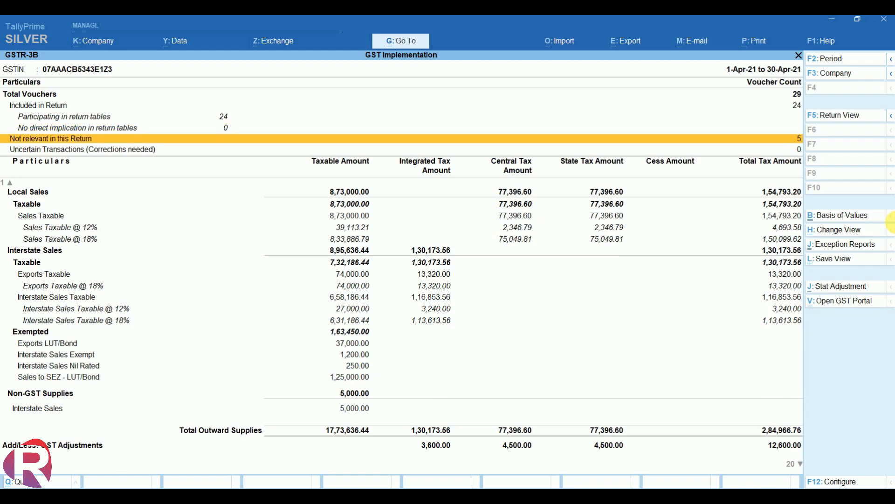
key("Down")
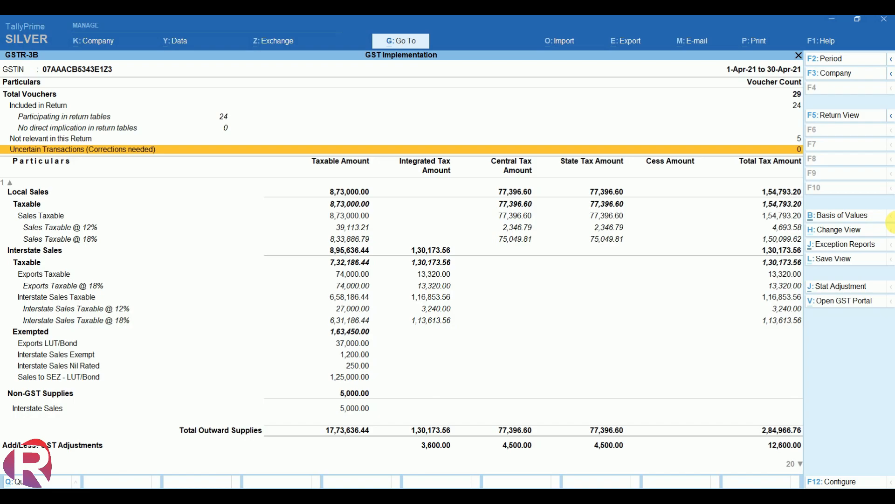
Look over the Outward Supplies rows under Local Sales, stopping at Sales Taxable @ 18%
key("Down")
key("Down")
key("Down")
key("Down")
key("Down")
key("Down")
key("Down")
key("Down")
key("Down")
key("Down")
key("Down")
key("Up")
key("Up")
key("Up")
key("Up")
key("Up")
key("Up")
key("Up")
key("Up")
key("Up")
key("Up")
key("Up")
key("Up")
key("Up")
key("Up")
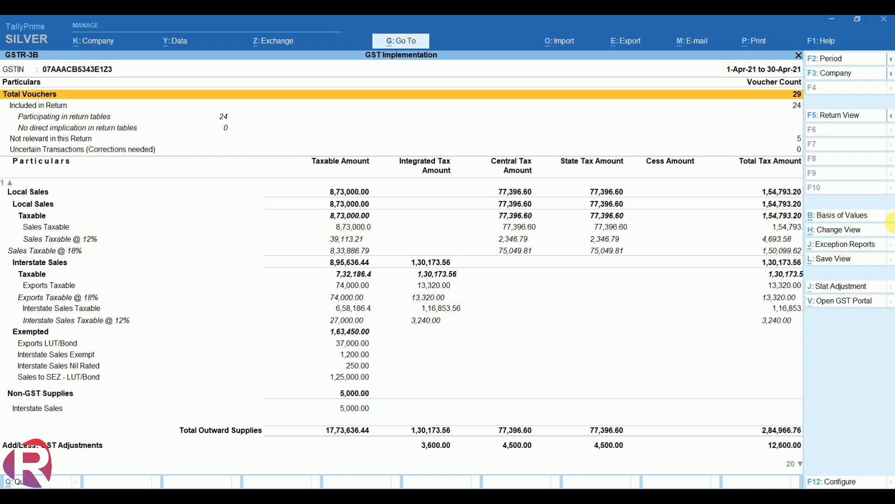
key("Down")
key("Down")
key("Down")
key("Down")
key("Down")
key("Down")
key("Down")
key("Down")
key("Down")
key("Down")
key("Down")
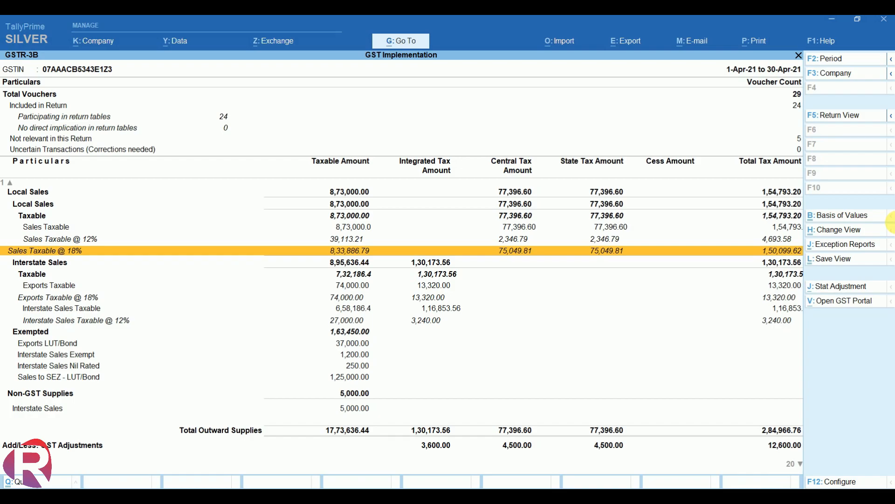
Generate a print preview of the GSTR-3B Return Form as a Word document
left_click(759, 41)
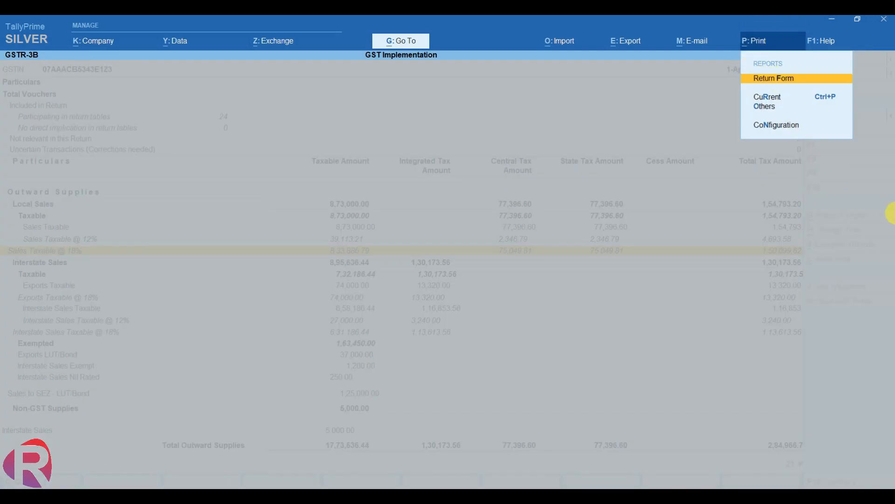
key("Return")
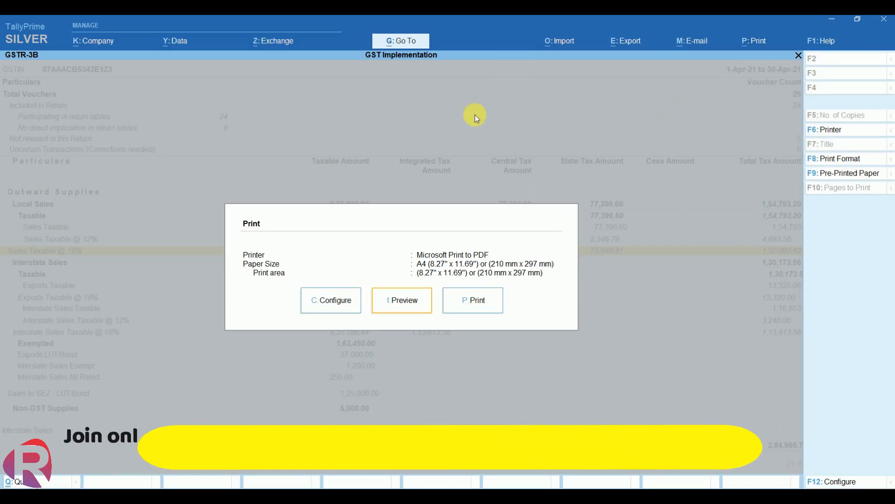
left_click(395, 300)
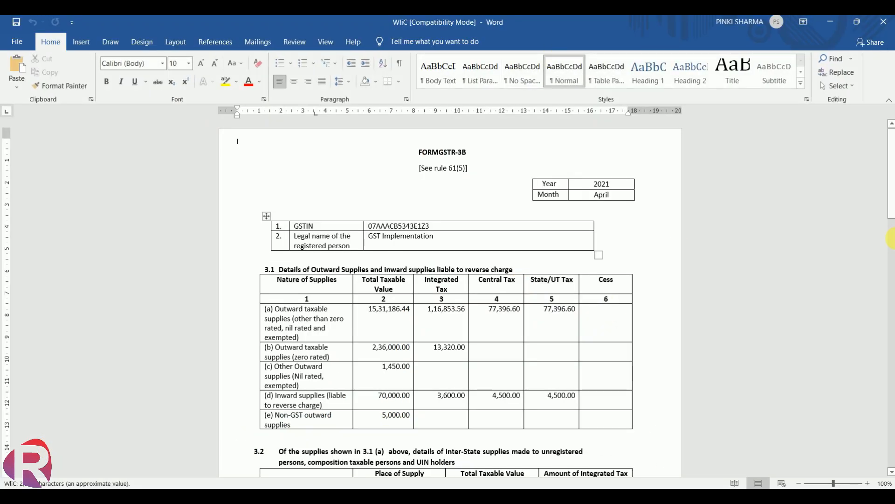
Examine table 3.1 of the form, covering outward supplies and inward supplies liable to reverse charge
left_click(576, 298)
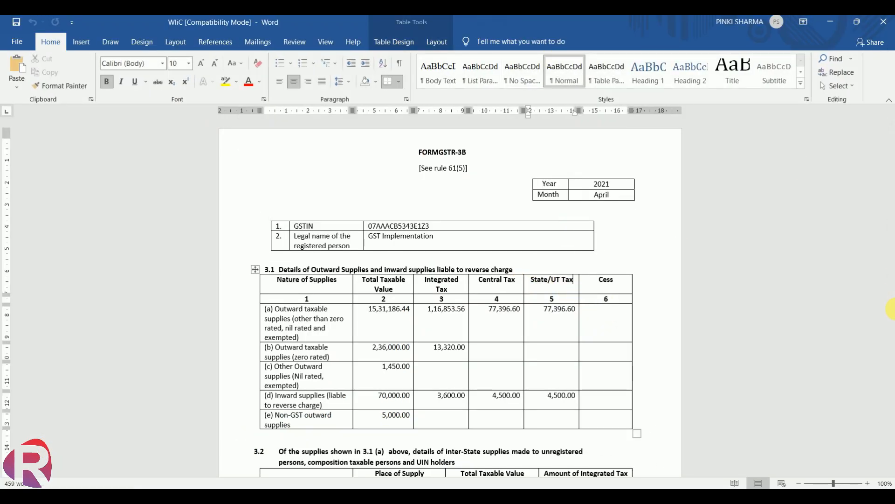
key("Down")
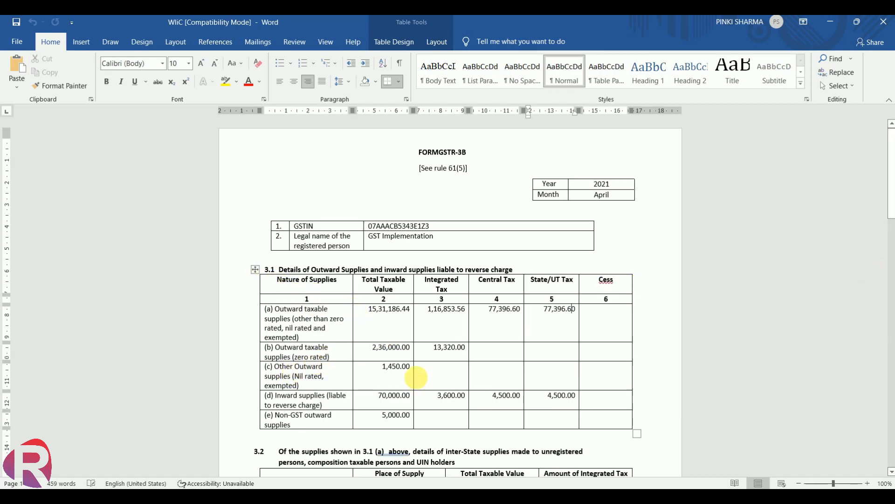
left_click(411, 370)
key("Down")
key("Down")
key("Down")
key("Down")
key("Down")
key("Down")
key("Down")
key("Down")
key("Down")
key("Down")
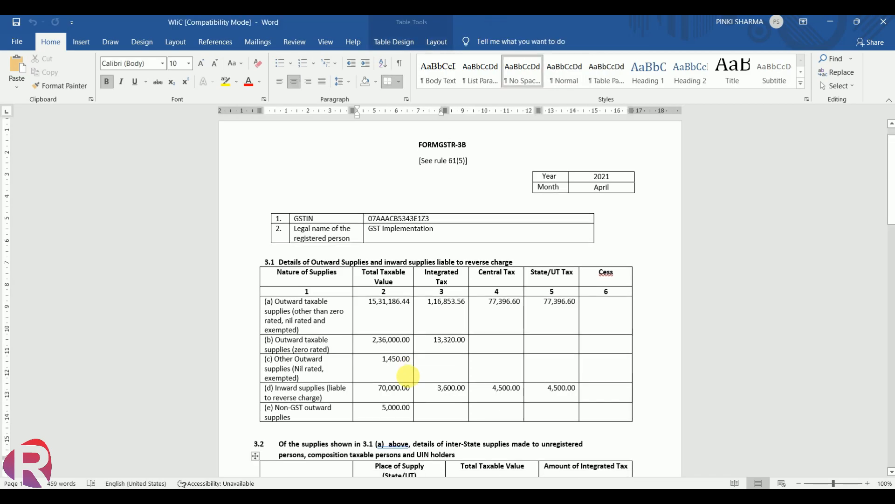
Examine the inter-State supplies to unregistered persons in table 3.2 and the Eligible ITC in table 4
key("Down")
key("Down")
key("Down")
key("Down")
key("Down")
key("Down")
key("Down")
key("Down")
key("Down")
key("Down")
key("Down")
key("Down")
key("Down")
key("Down")
key("Down")
key("Down")
key("Down")
key("Down")
key("Down")
key("Down")
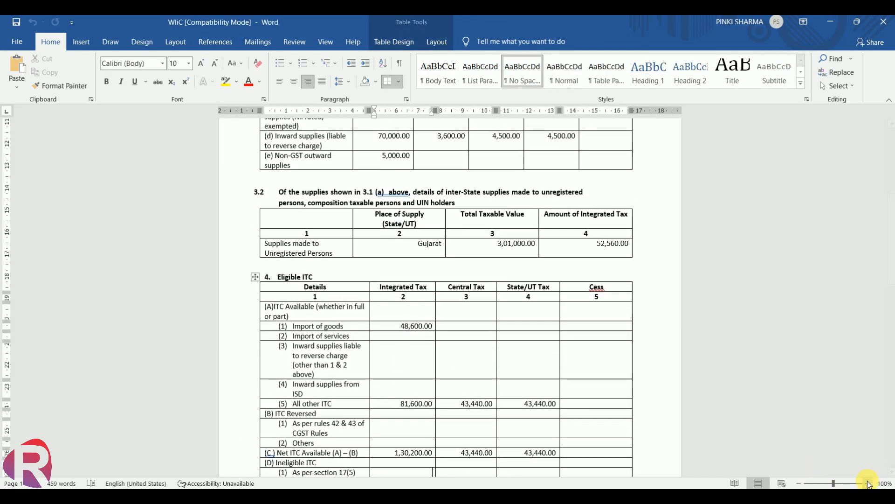
Enlarge the form to 186% and look back from the Eligible ITC table up to the GSTIN and legal name details
left_click(839, 483)
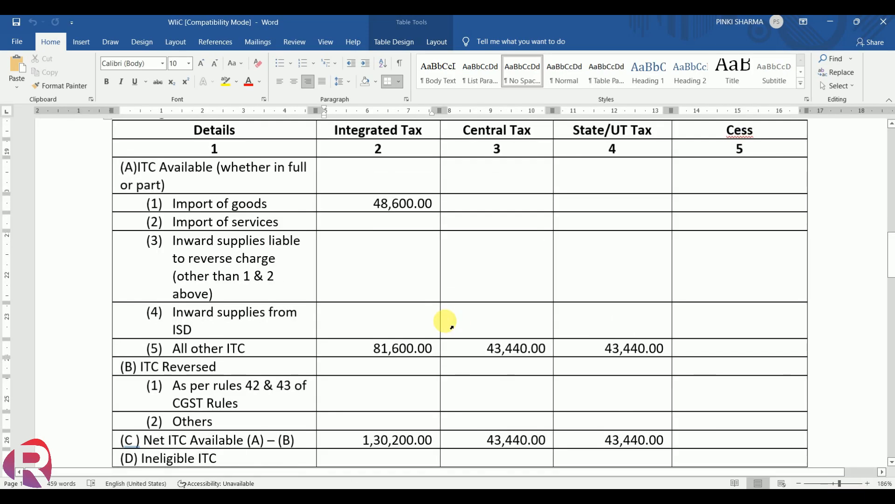
key("Up")
key("Up")
key("Up")
key("Up")
key("Up")
key("Up")
key("Up")
key("Up")
key("Up")
key("Up")
key("Up")
key("Up")
key("Up")
key("Up")
key("Up")
key("Up")
key("Up")
key("Up")
key("Up")
key("Up")
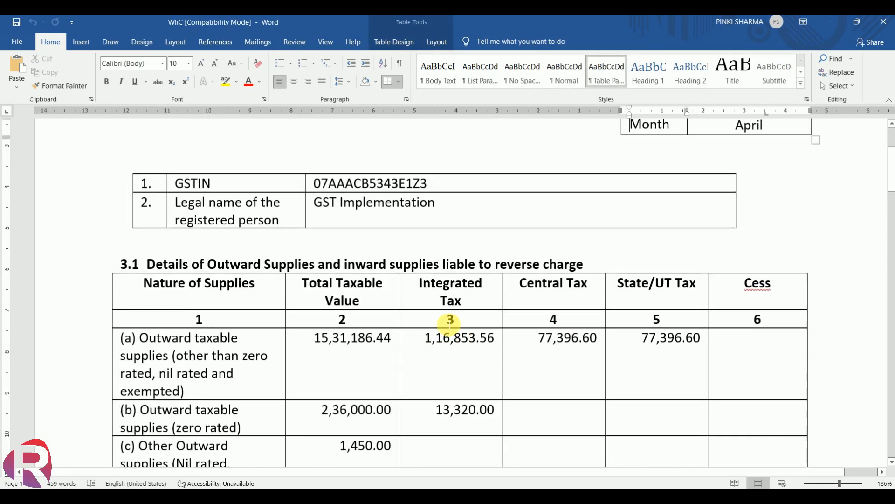
Read through the enlarged form from table 3.1 to table 5 on exempt inward supplies and table 5.1
key("Down")
key("Down")
key("Down")
key("Down")
key("Down")
key("Down")
key("Down")
key("Down")
key("Down")
key("Down")
key("Down")
key("Down")
key("Down")
key("Down")
key("Down")
key("Down")
key("Down")
key("Down")
key("Down")
key("Down")
key("Down")
key("Down")
key("Down")
key("Down")
key("Down")
key("Down")
key("Down")
key("Down")
key("Down")
key("Down")
key("Down")
key("Down")
key("Down")
key("Down")
key("Down")
key("Down")
key("Down")
key("Down")
key("Down")
key("Down")
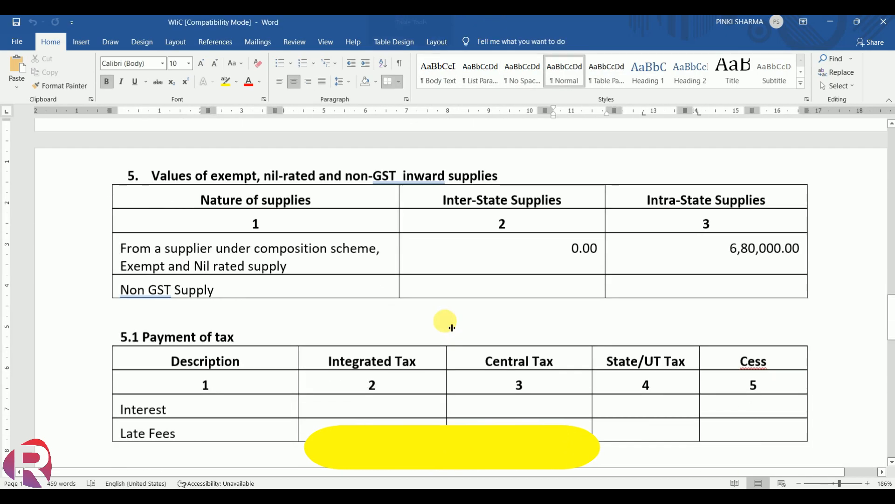
Examine table 6, Payment of tax, and table 7, TDS/TCS Credit, near the end of the form
key("Down")
key("Down")
key("Down")
key("Down")
key("Down")
key("Down")
key("Down")
key("Down")
key("Down")
key("Down")
key("Down")
key("Down")
key("Down")
key("Down")
key("Down")
key("Down")
key("Down")
key("Down")
key("Down")
key("Down")
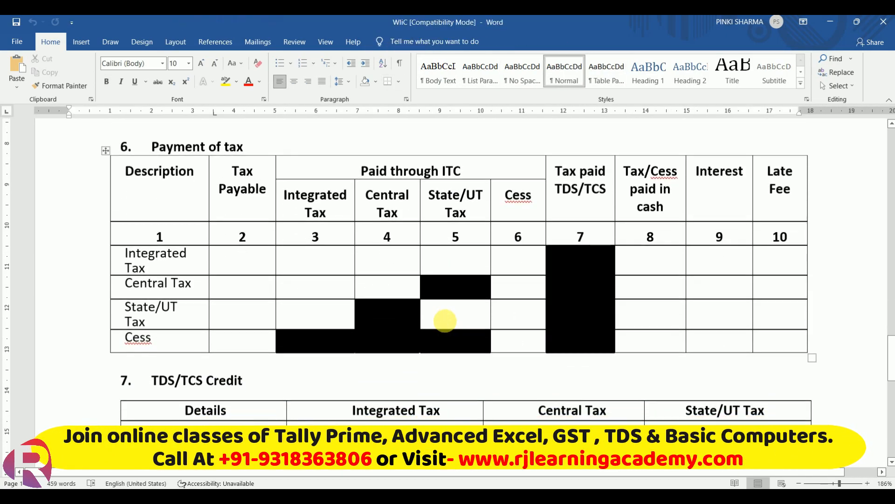
key("Down")
key("Down")
key("Down")
key("Down")
key("Down")
key("Down")
key("Down")
key("Down")
key("Down")
key("Down")
key("Down")
key("Down")
Return to the heading of table 5 to recheck the exempt, nil-rated and non-GST inward supplies
key("Up")
key("Up")
key("Up")
key("Up")
key("Up")
key("Up")
key("Up")
key("Up")
key("Up")
key("Up")
key("Up")
key("Up")
key("Up")
key("Up")
key("Up")
key("Up")
key("Up")
key("Up")
key("Up")
key("Up")
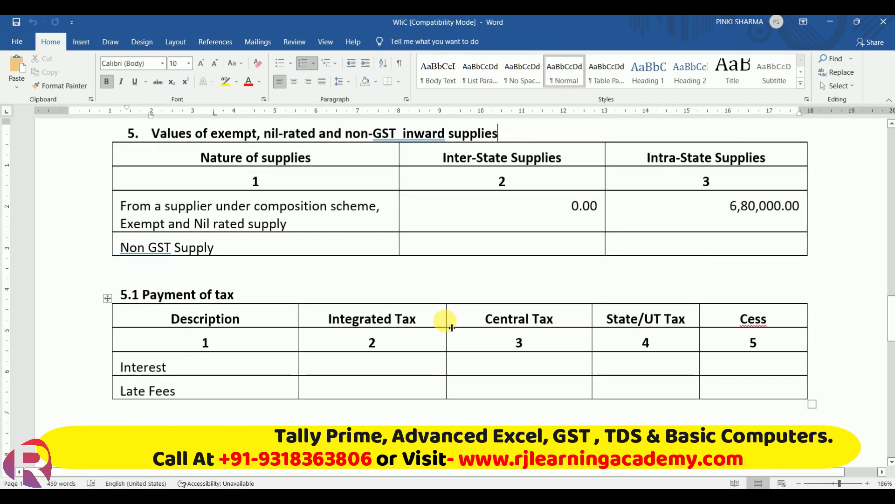
Look back through the form from table 5 up to the FORM GSTR-3B heading, return period and table 3.1
key("Up")
key("Up")
key("Up")
key("Up")
key("Up")
key("Up")
key("Up")
key("Up")
key("Up")
key("Up")
key("Up")
key("Up")
key("Up")
key("Up")
key("Up")
key("Up")
key("Up")
key("Up")
key("Up")
key("Up")
key("Up")
key("Up")
key("Up")
key("Up")
key("Up")
key("Up")
key("Up")
key("Up")
key("Up")
key("Up")
key("Up")
key("Up")
key("Up")
key("Up")
key("Up")
key("Up")
key("Up")
key("Up")
key("Up")
key("Up")
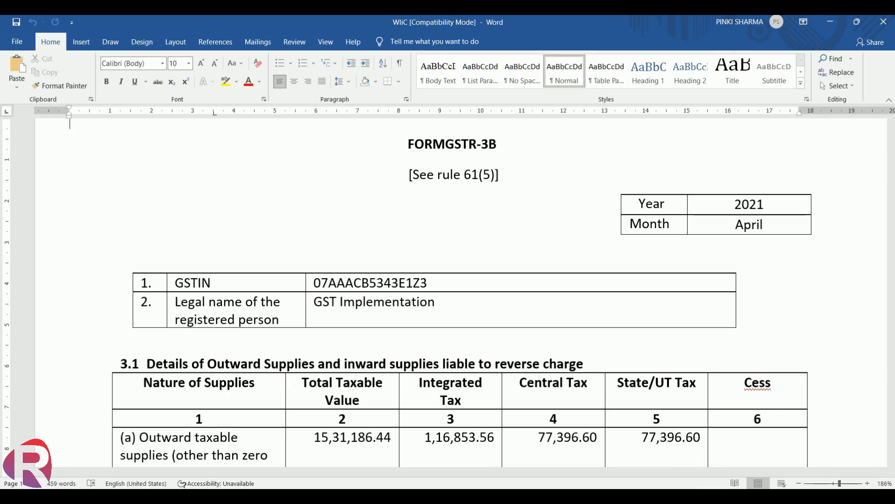
Switch to TallyPrime and check the print options for the GSTR-3B report without printing
key("alt+Tab")
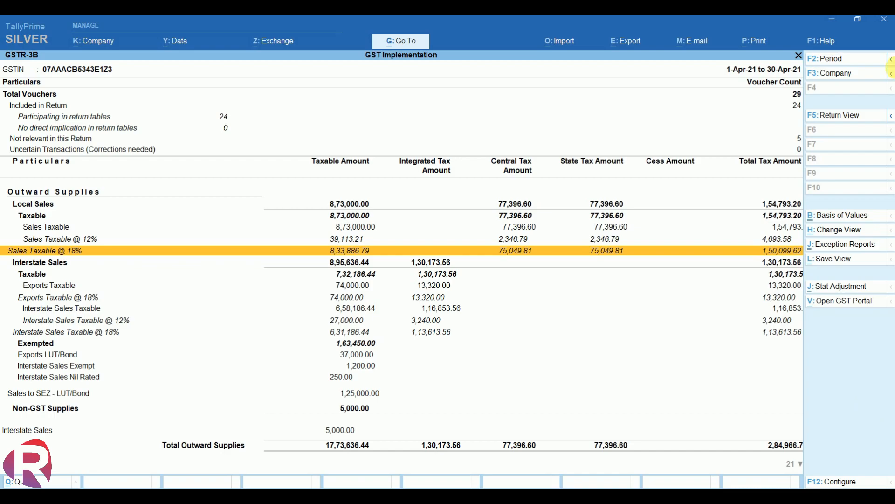
left_click(748, 47)
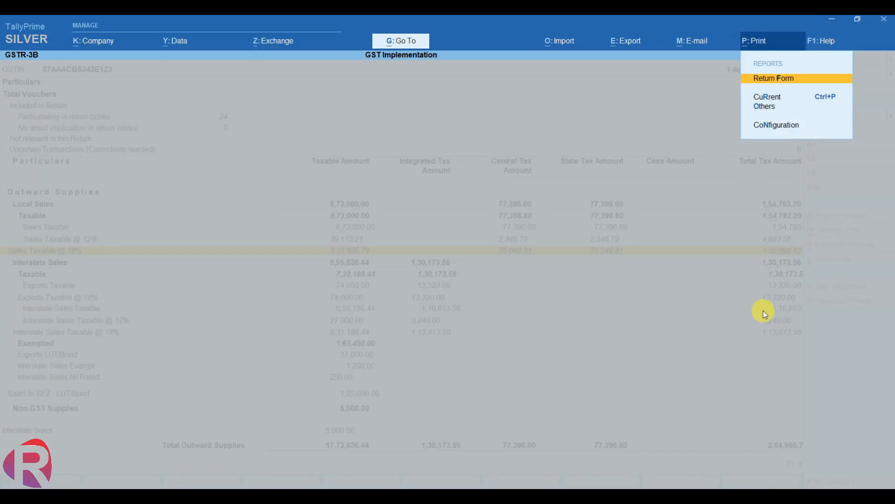
key("Escape")
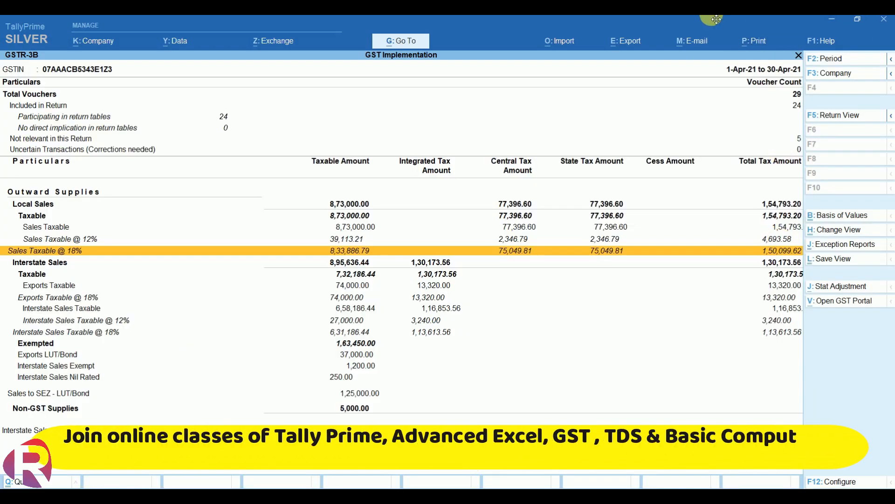
Export the GSTR-3B e-return as JSON (Data Interchange) to the local folder C:\Program Files\TallyPrime
left_click(629, 41)
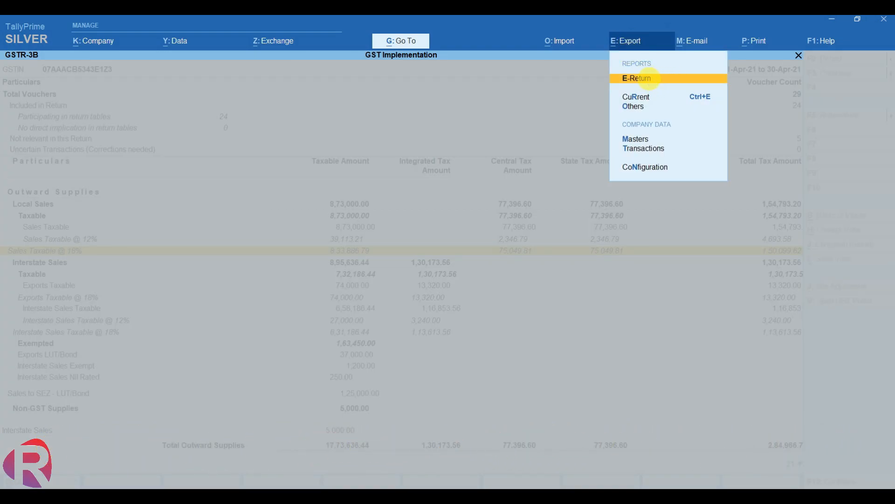
left_click(650, 79)
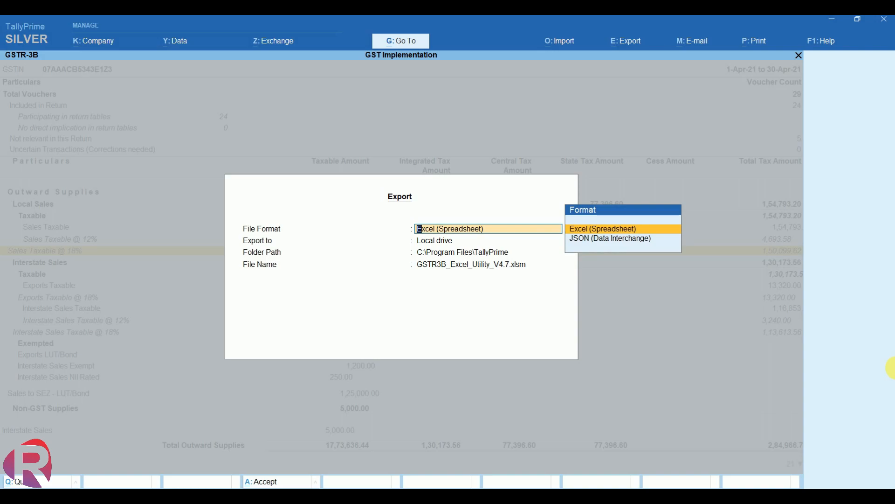
key("Down")
key("Return")
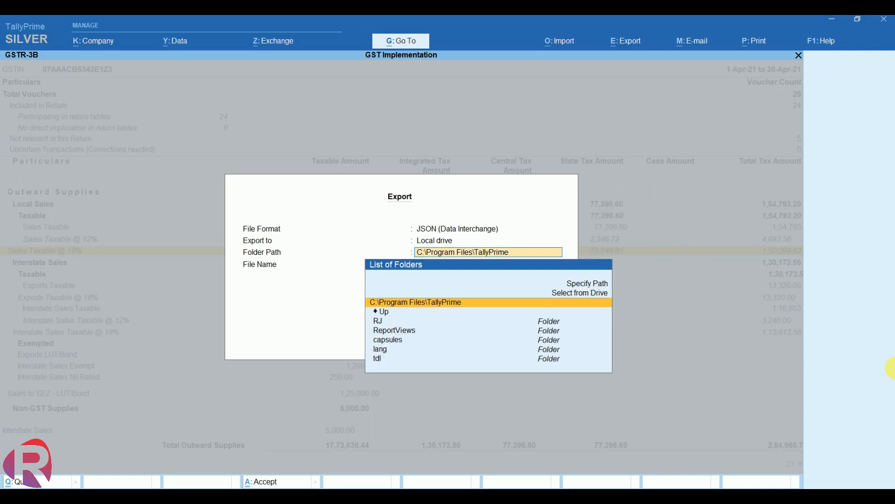
key("Return")
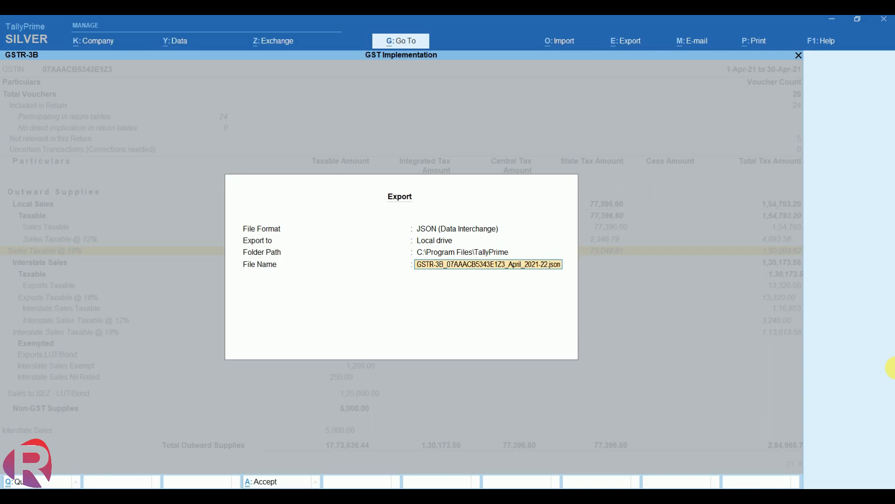
key("Return")
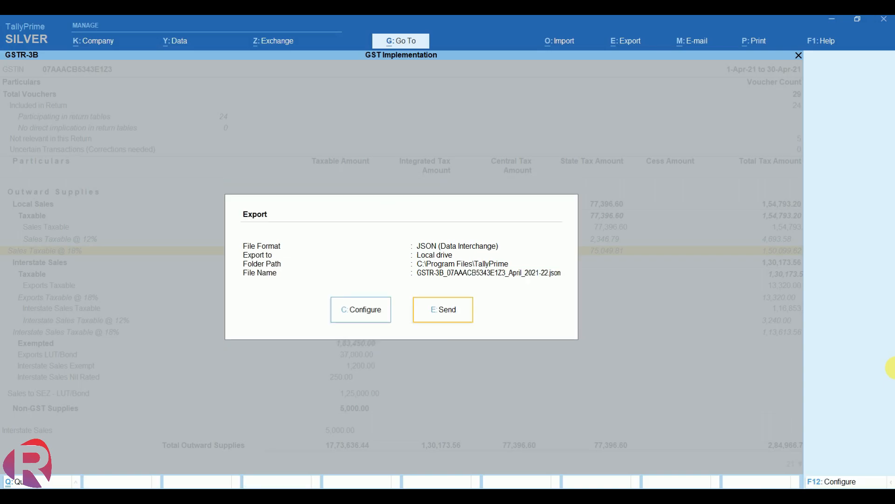
key("Return")
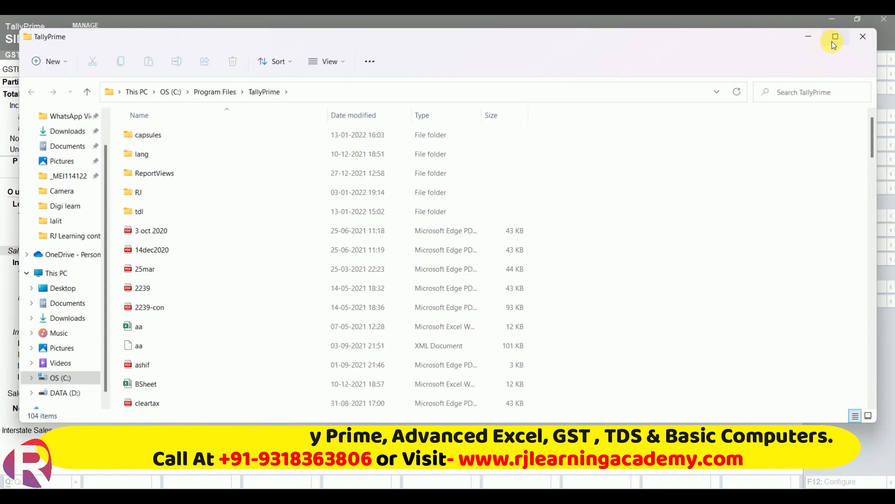
Maximize the TallyPrime export folder and look through its files for the exported GSTR-3B JSON file
left_click(835, 37)
left_click(194, 428)
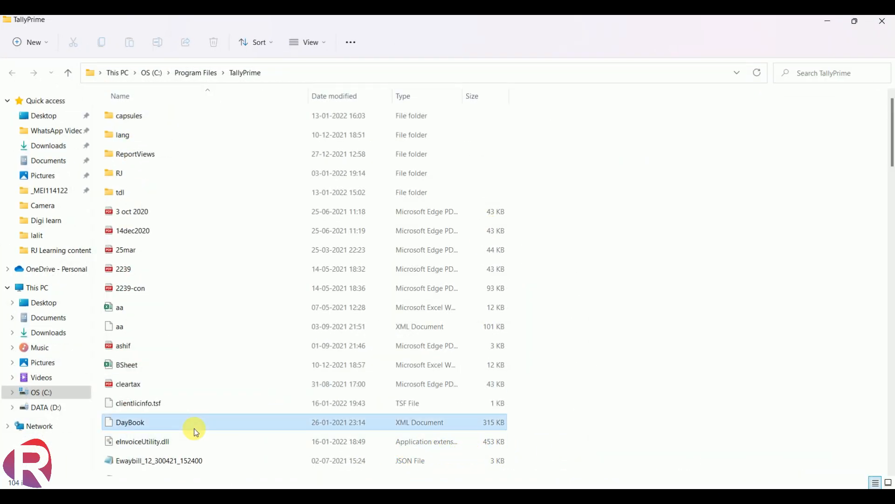
key("Up")
key("Down")
key("Down")
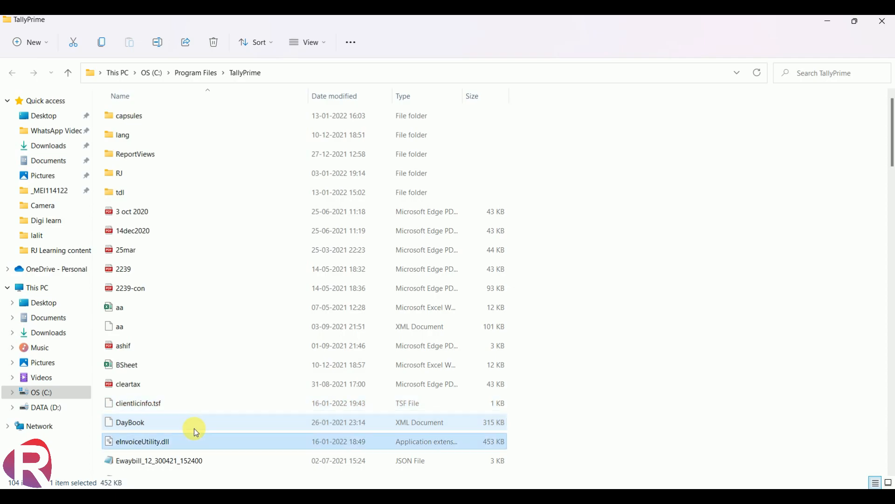
key("Down")
key("Down")
key("Down")
key("Down")
key("Down")
key("Down")
key("Down")
key("Down")
key("Down")
key("Down")
key("Down")
key("Down")
key("Down")
key("Down")
key("Down")
key("Down")
key("Down")
key("Down")
key("Down")
key("Down")
key("Up")
key("Up")
key("Up")
key("Up")
key("Up")
key("Up")
key("Down")
key("Down")
key("Down")
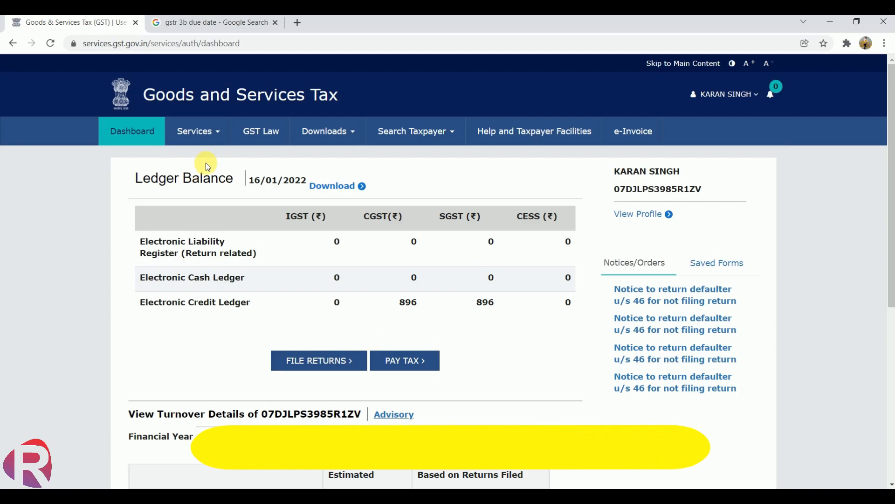
On the GST portal, open return filing and search the 2021-22 returns for Quarter 3 (Oct - Dec)
left_click(304, 361)
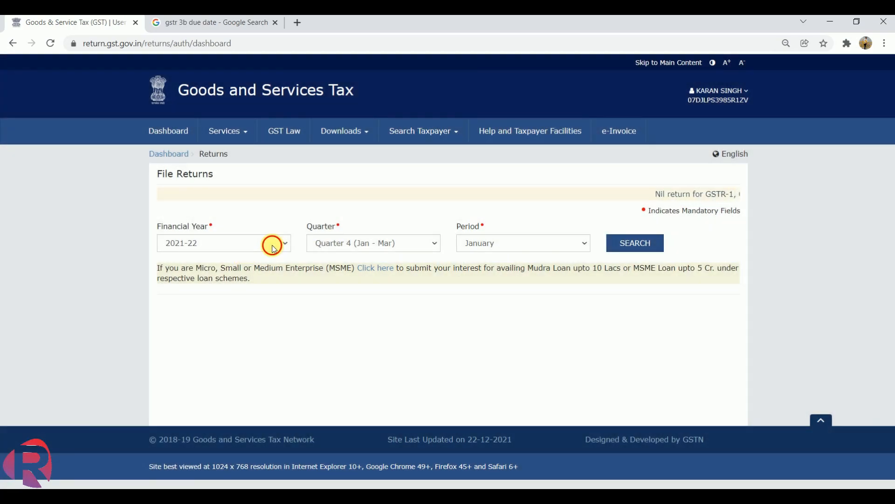
left_click(273, 247)
left_click(282, 258)
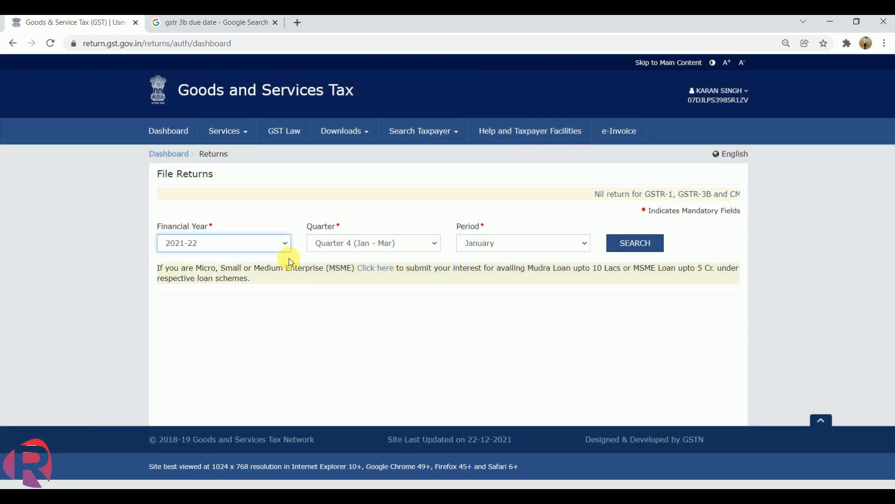
left_click(429, 237)
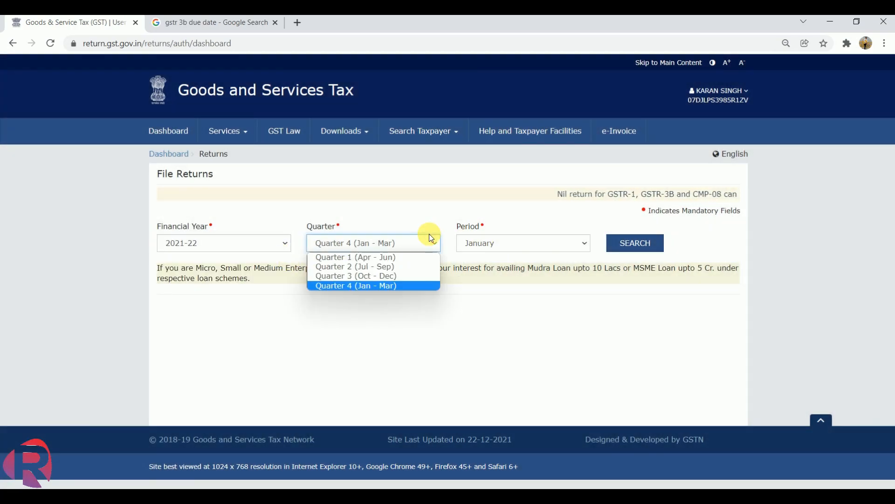
left_click(368, 276)
left_click(631, 243)
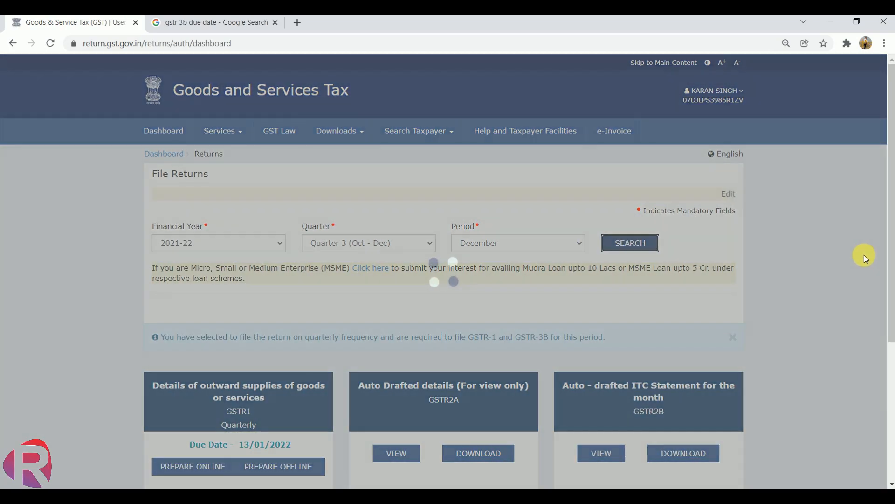
Open the offline preparation page of the quarterly GSTR-3B return
scroll(864, 258, "down", 4)
scroll(892, 278, "down", 1)
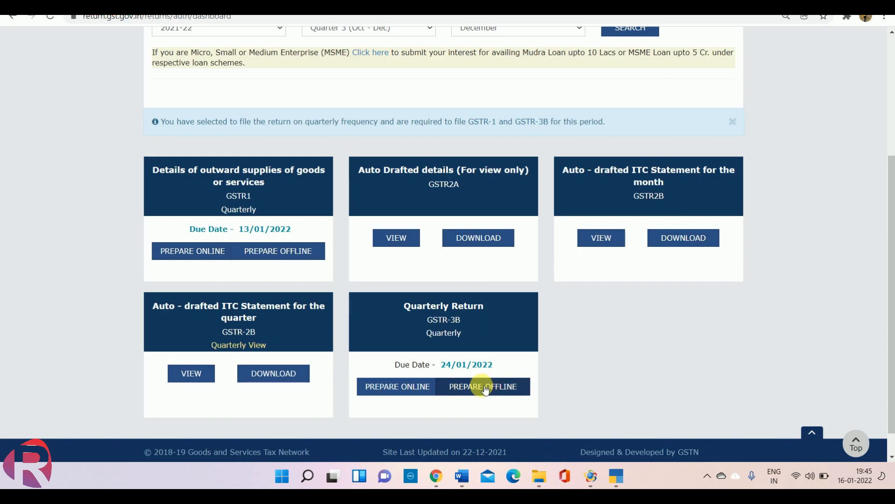
left_click(485, 387)
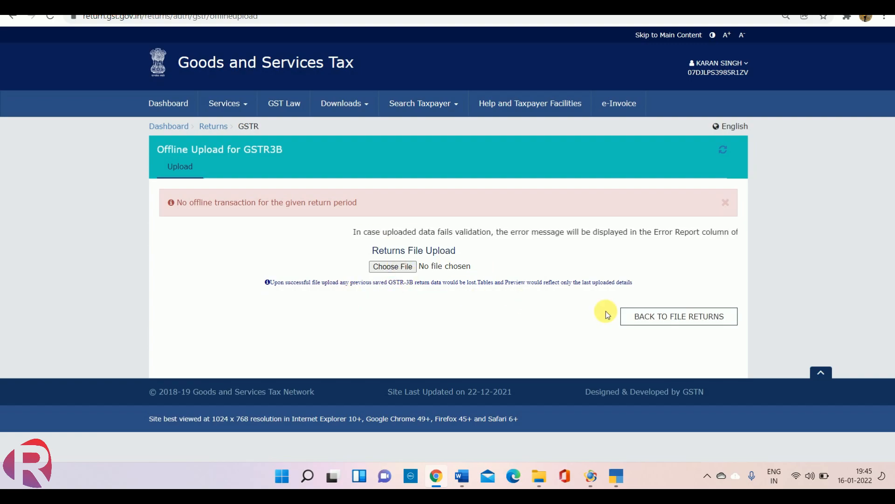
Go back to File Returns, search Quarter 3 (Oct - Dec) again and review the available return forms
left_click(664, 316)
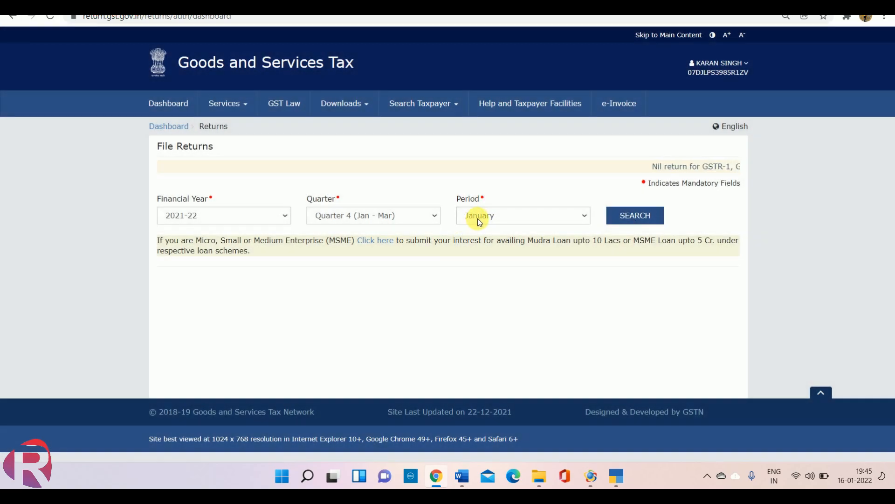
left_click(477, 218)
left_click(394, 215)
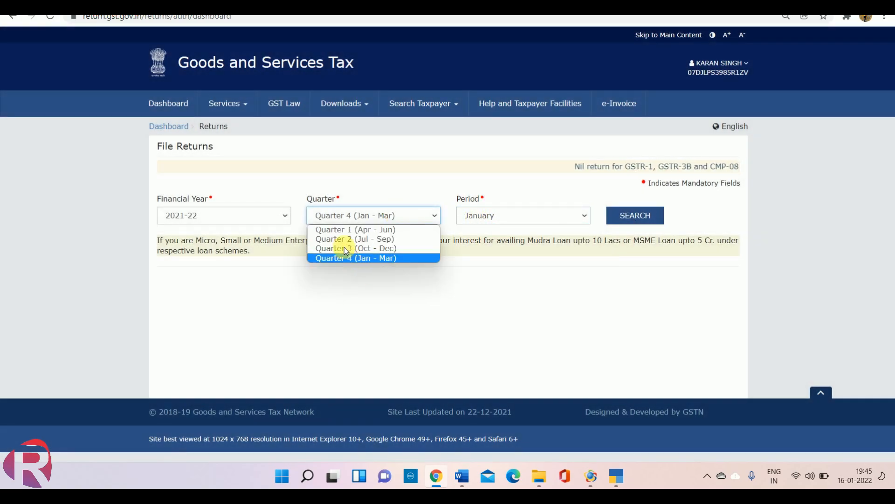
left_click(357, 248)
left_click(634, 215)
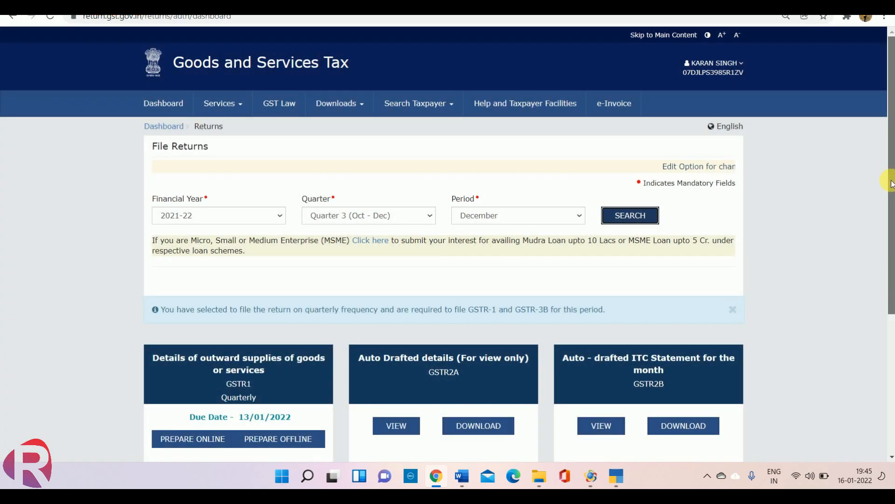
scroll(886, 170, "down", 5)
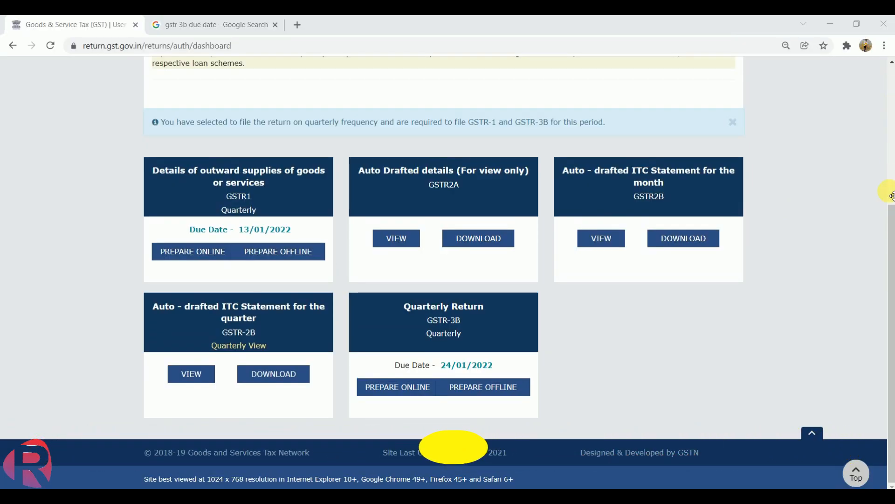
left_click_drag(891, 220, 891, 70)
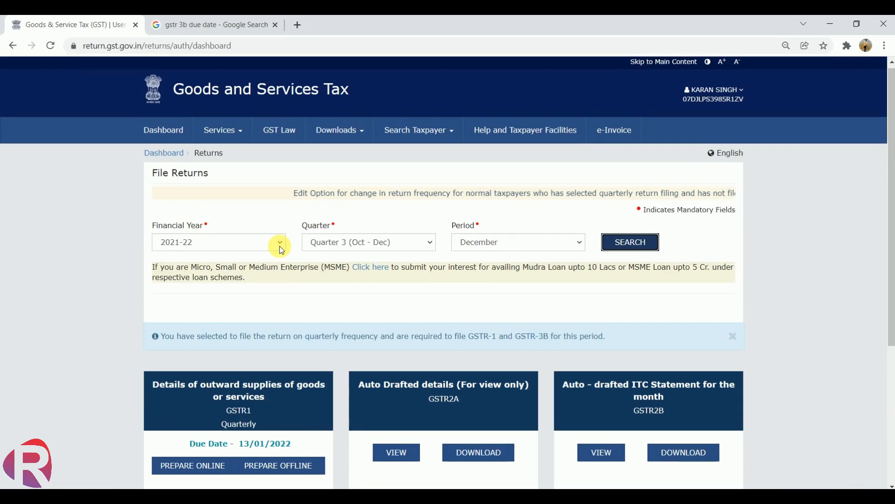
Search the returns for Quarter 1 (Apr - Jun), period April, and review which forms are offered
left_click(365, 242)
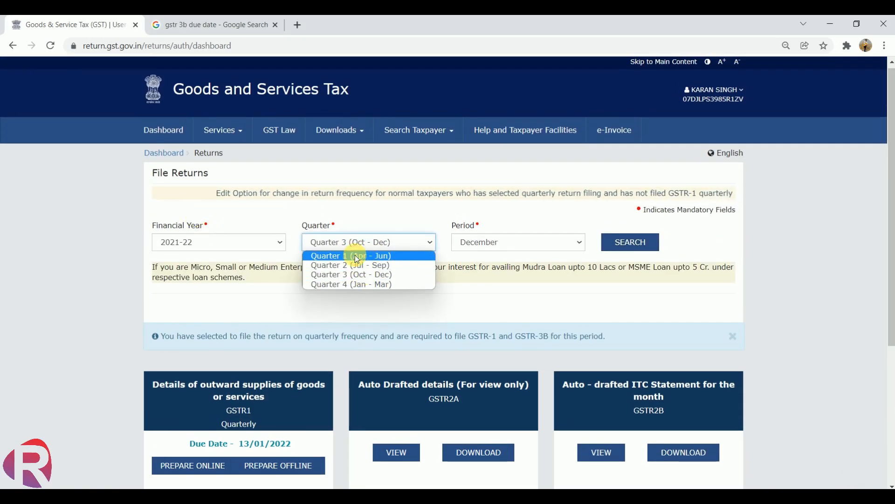
left_click(359, 255)
left_click(555, 246)
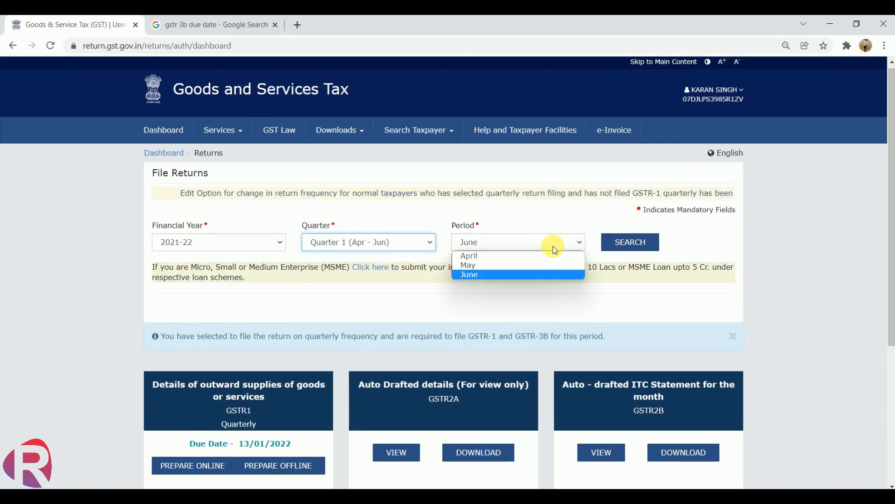
left_click(506, 255)
left_click(626, 247)
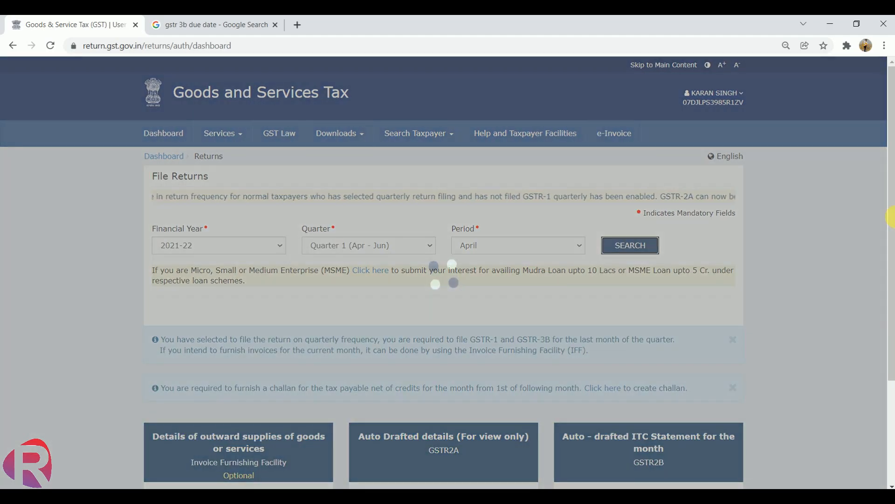
scroll(890, 223, "down", 3)
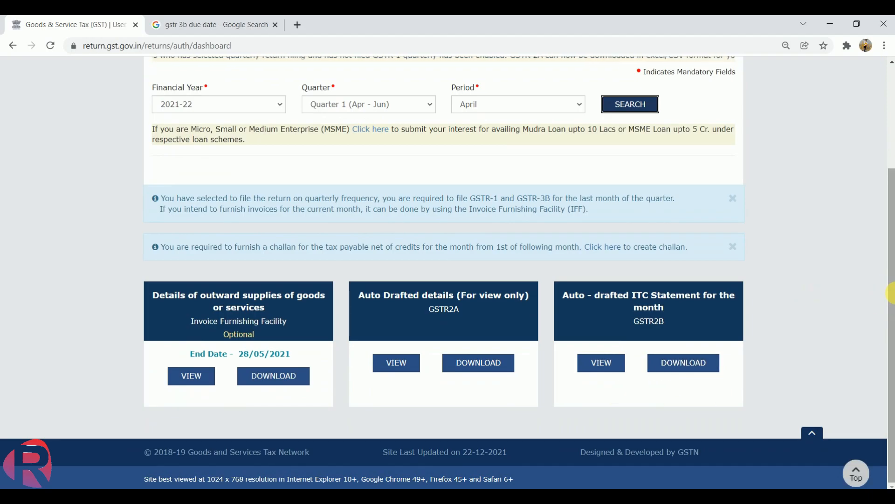
scroll(891, 311, "up", 3)
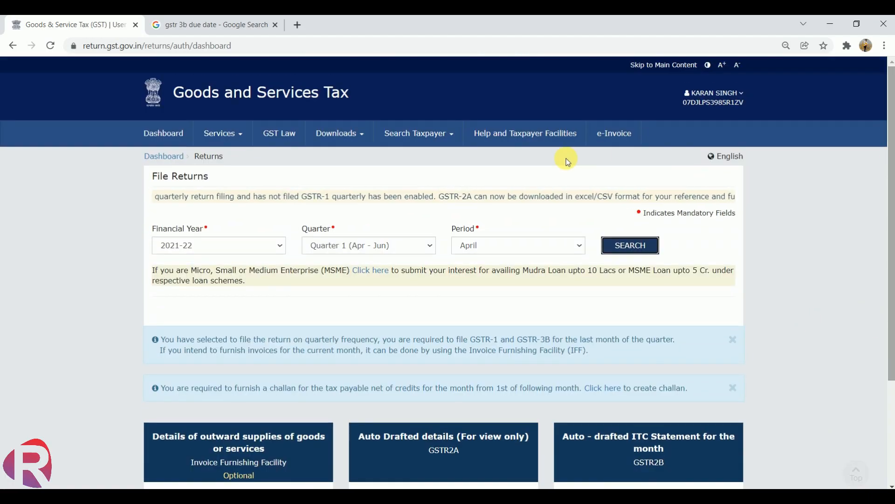
Search the returns for June of the same quarter and check the quarterly GSTR-3B entry
left_click(490, 240)
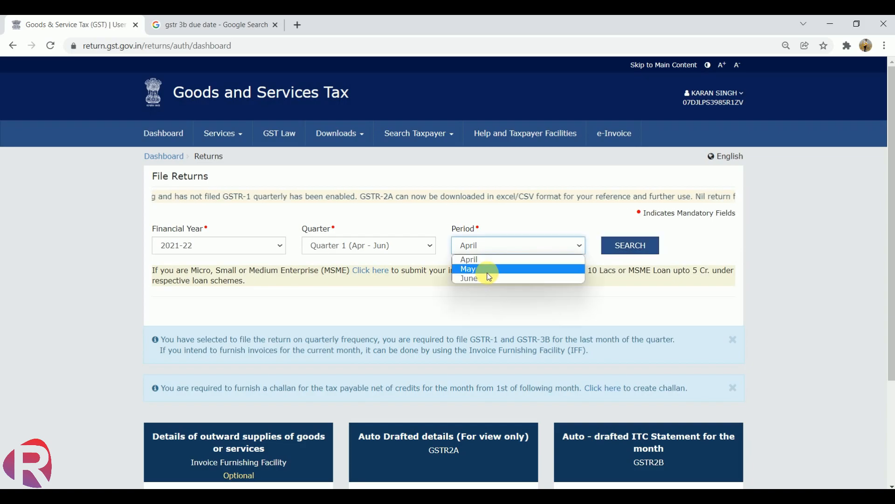
left_click(480, 278)
left_click(625, 239)
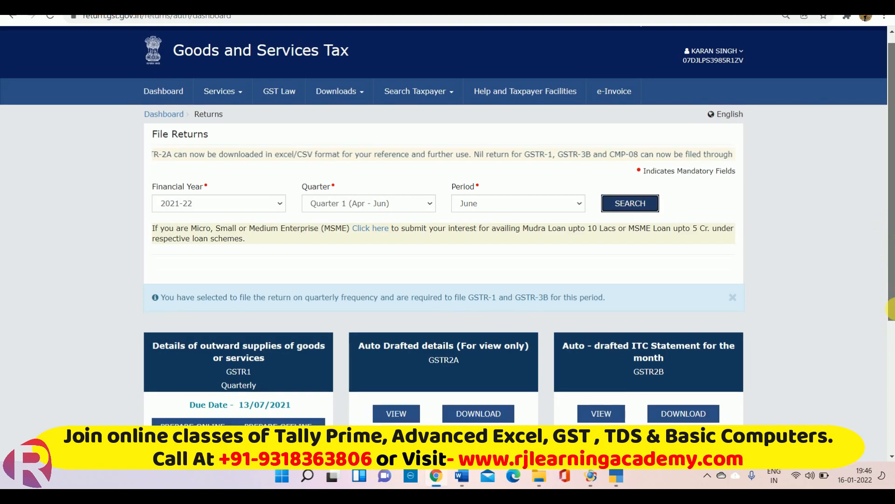
scroll(434, 342, "down", 4)
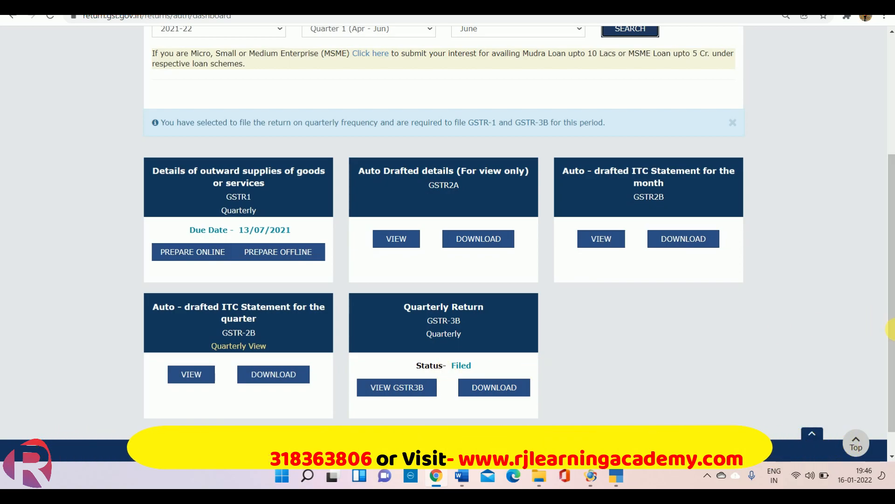
left_click_drag(890, 304, 891, 140)
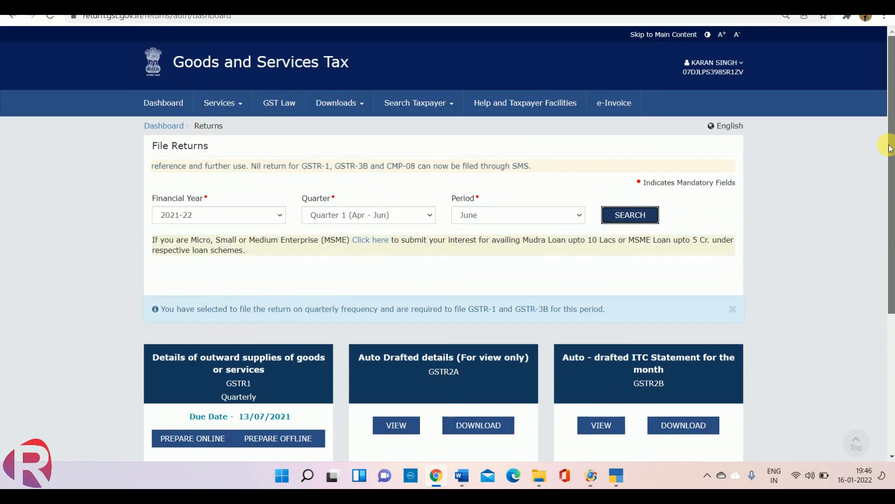
Search the 2021-22 returns for Quarter 3 (Oct - Dec), period December, and locate the quarterly GSTR-3B entry
left_click(402, 215)
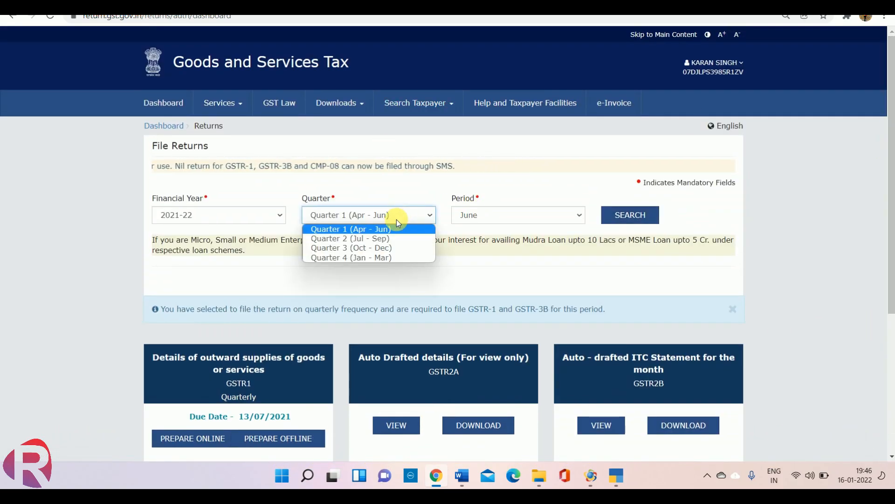
left_click(379, 257)
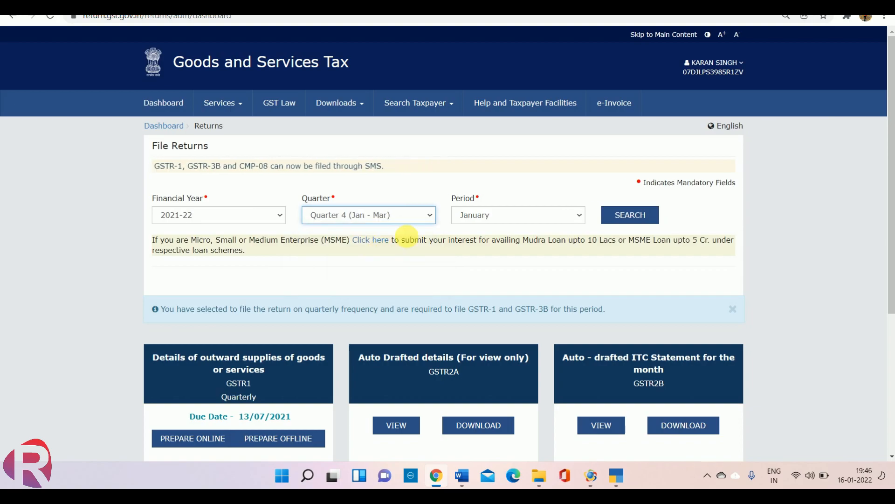
left_click(418, 216)
left_click(369, 247)
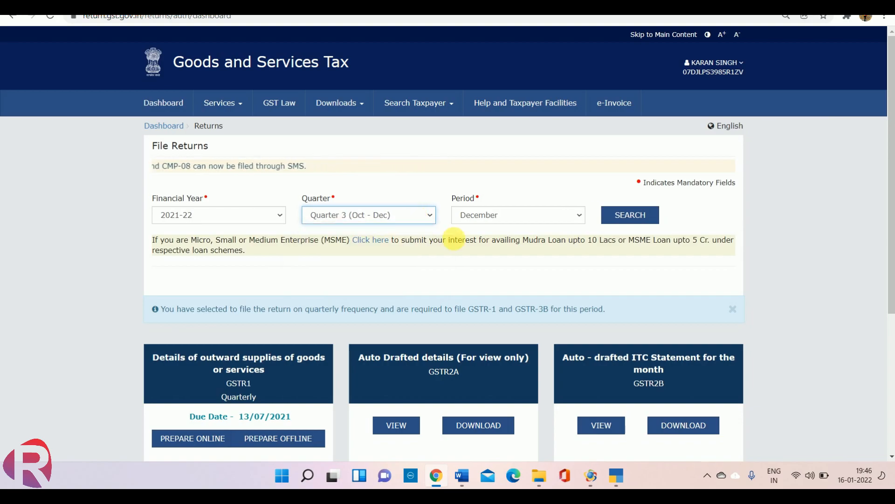
left_click(525, 219)
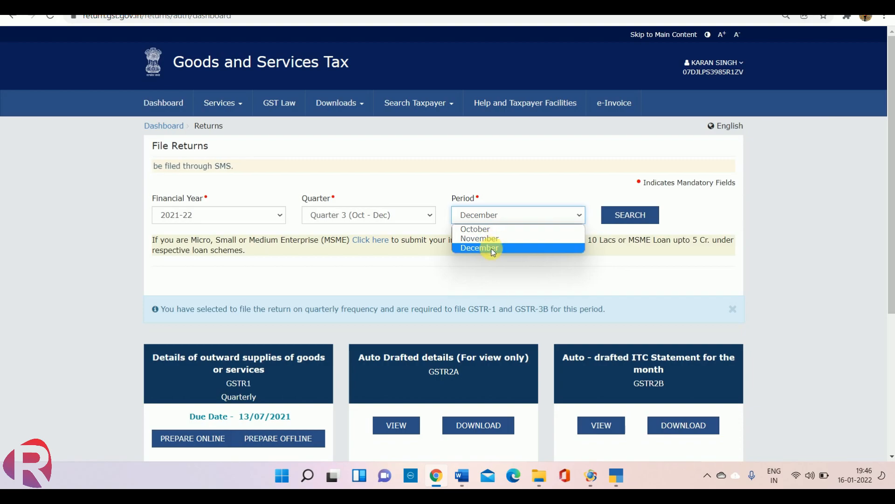
left_click(534, 249)
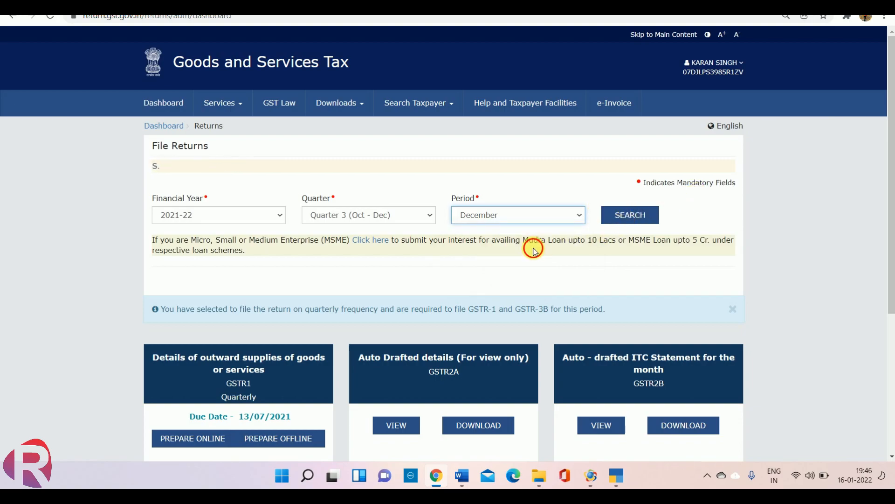
left_click(643, 224)
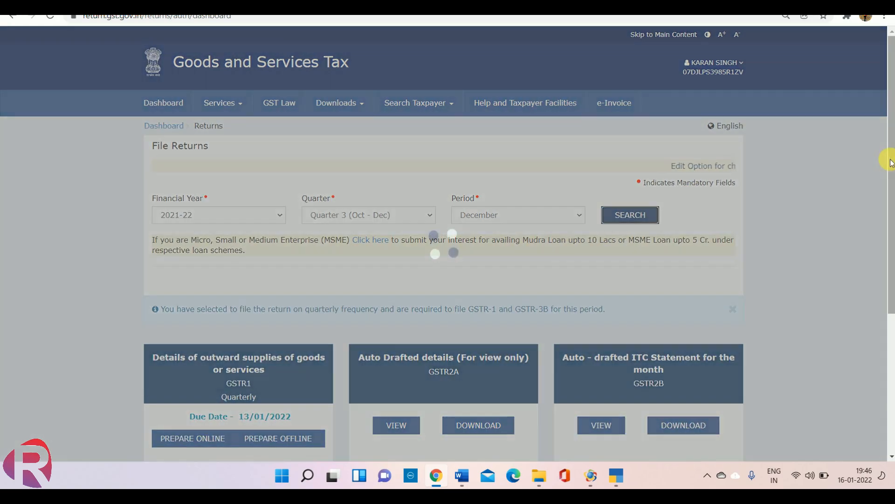
scroll(388, 372, "down", 5)
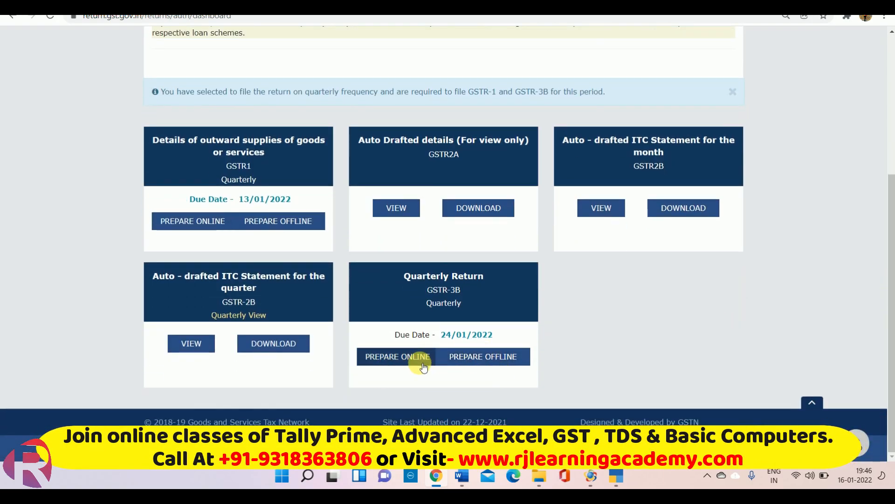
Open the quarterly GSTR-3B for online preparation, answer No to filing a Nil return and dismiss the system generated summary
left_click(398, 357)
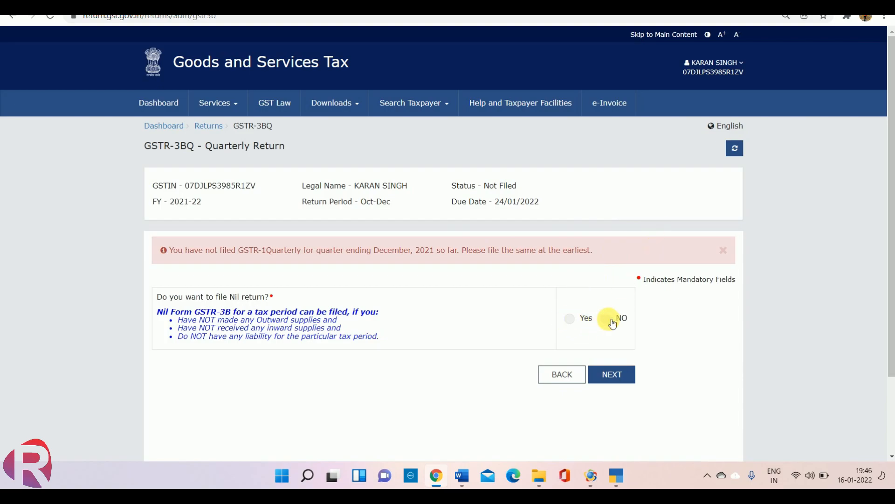
left_click(611, 374)
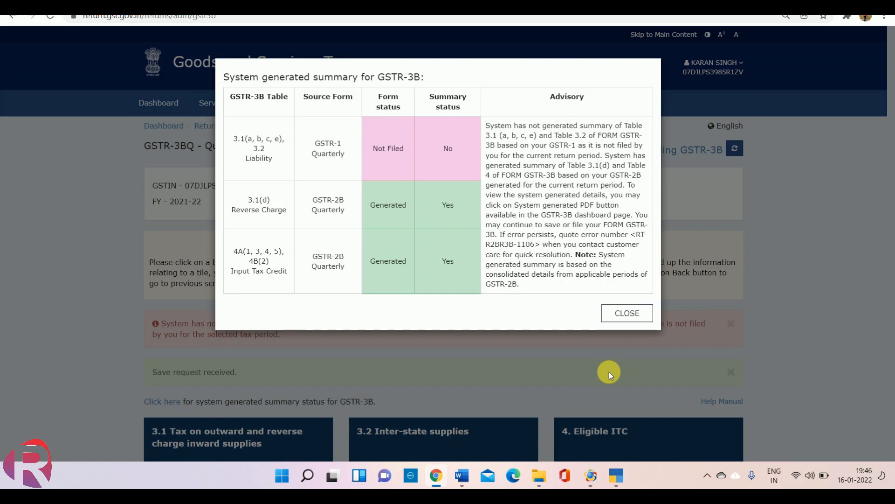
left_click(625, 314)
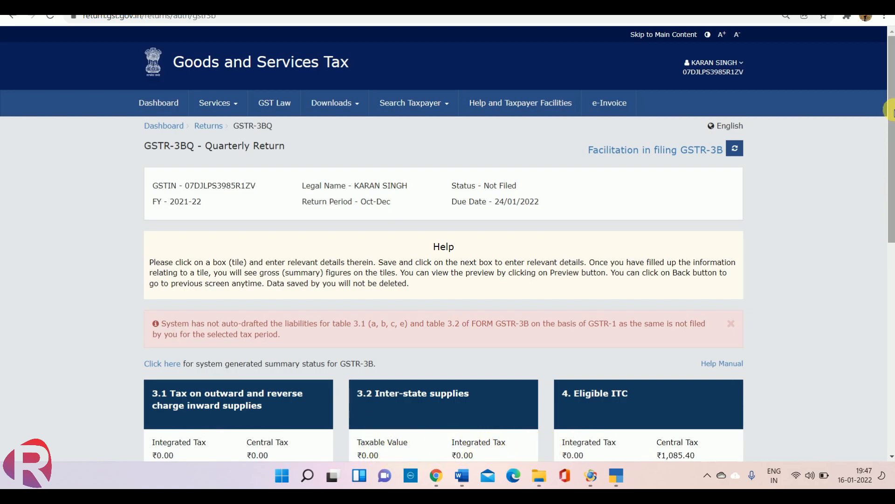
Open table 3.1 on outward and reverse charge supplies, accept the IGST refund guidelines, review its fields and leave without confirming
left_click_drag(892, 108, 891, 238)
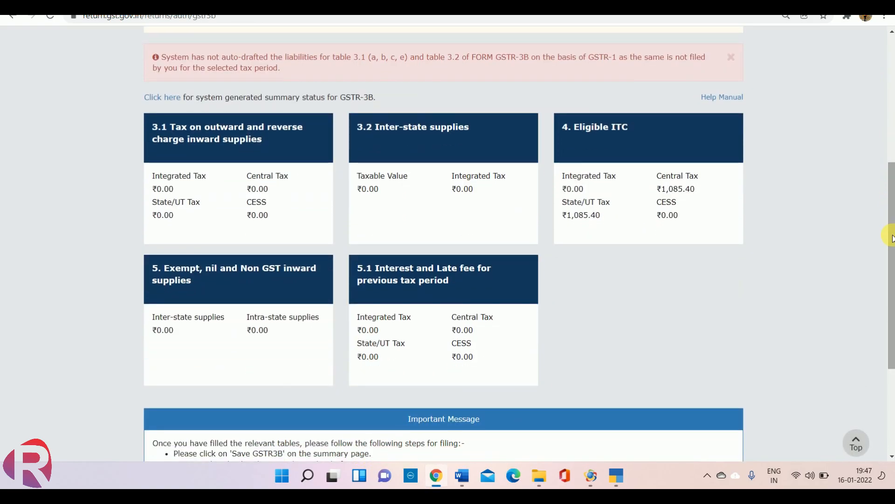
left_click(222, 142)
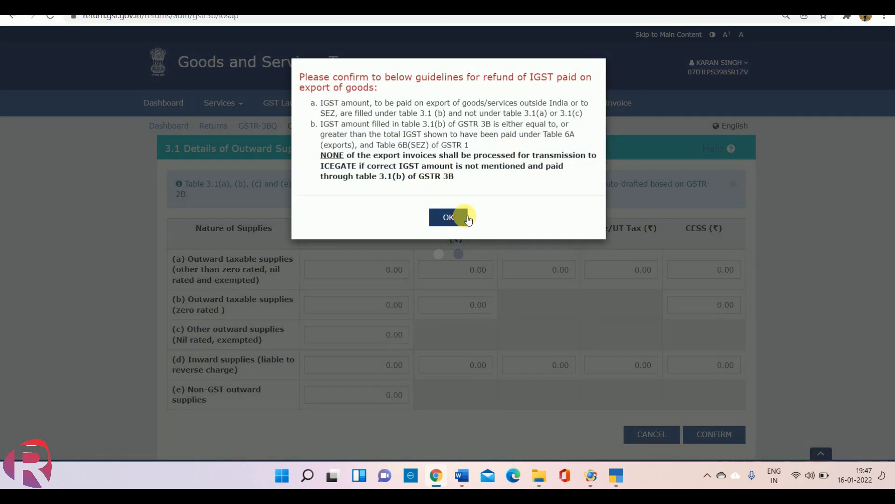
left_click(468, 219)
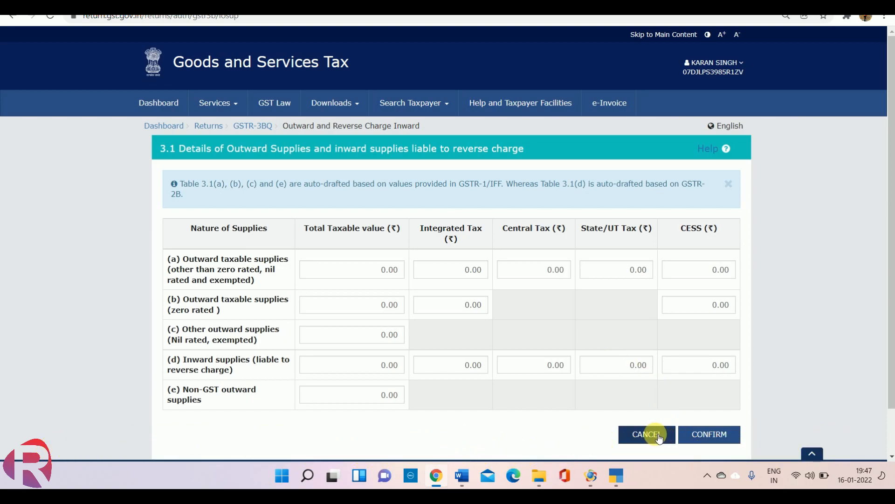
left_click(657, 435)
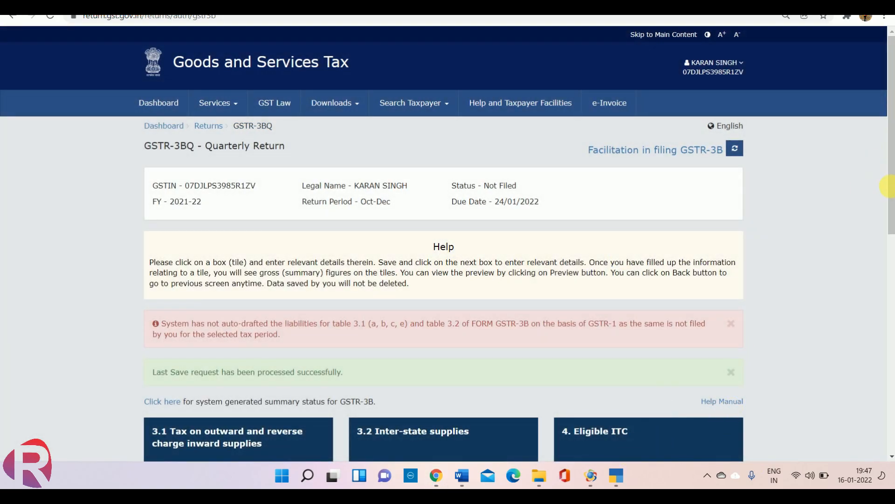
Review the remaining GSTR-3B tables, proceed to payment and examine the ledger balances and the tax paid through ITC
scroll(890, 181, "down", 5)
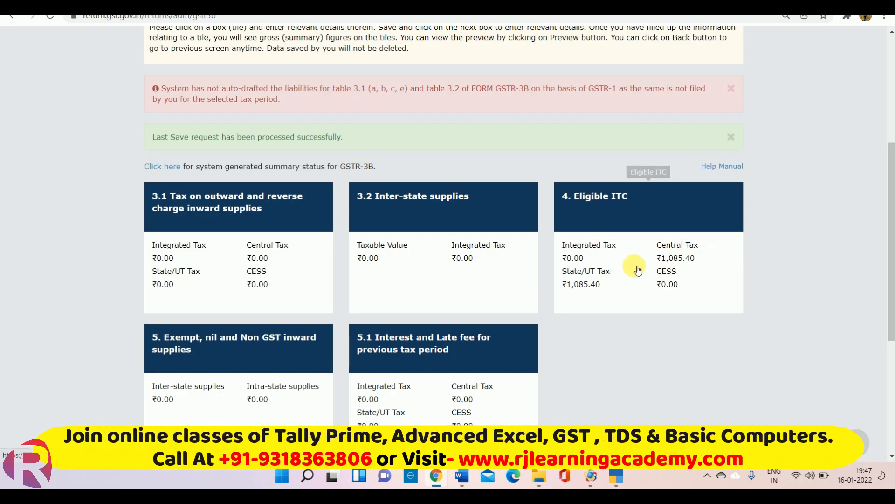
scroll(891, 217, "down", 5)
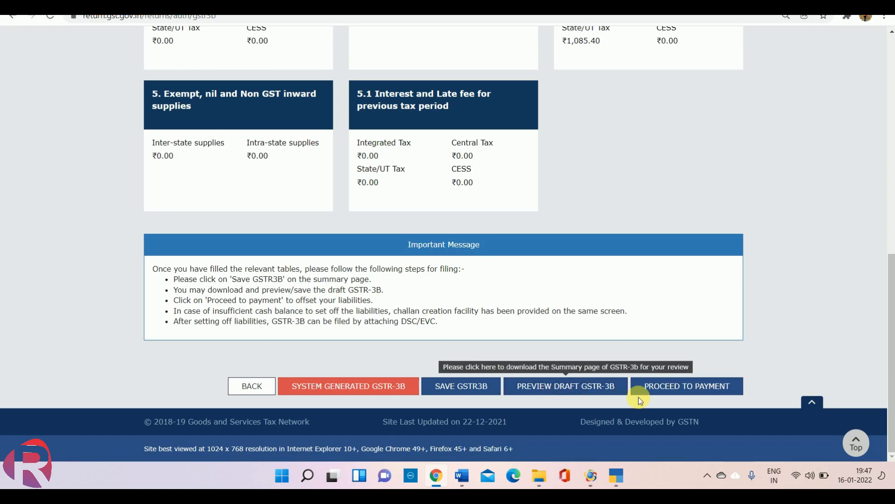
left_click(674, 389)
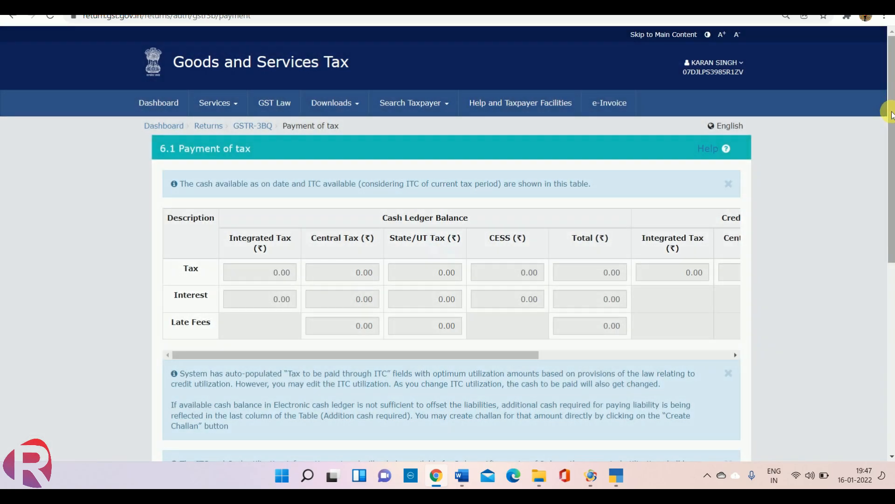
left_click_drag(891, 114, 891, 201)
mouse_move(477, 186)
left_mouse_down()
mouse_move(534, 185)
mouse_move(616, 207)
mouse_move(606, 202)
mouse_move(749, 202)
mouse_move(399, 182)
mouse_move(491, 189)
left_mouse_up()
left_click_drag(886, 198, 890, 345)
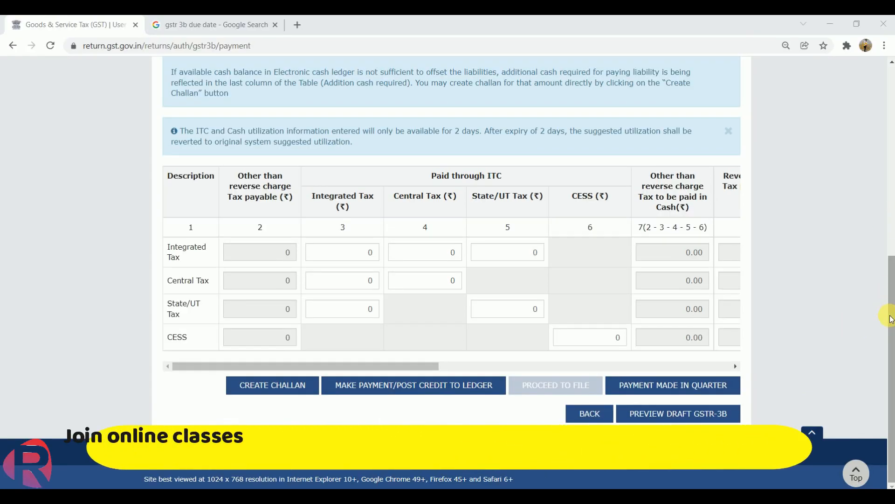
left_click_drag(891, 317, 872, 122)
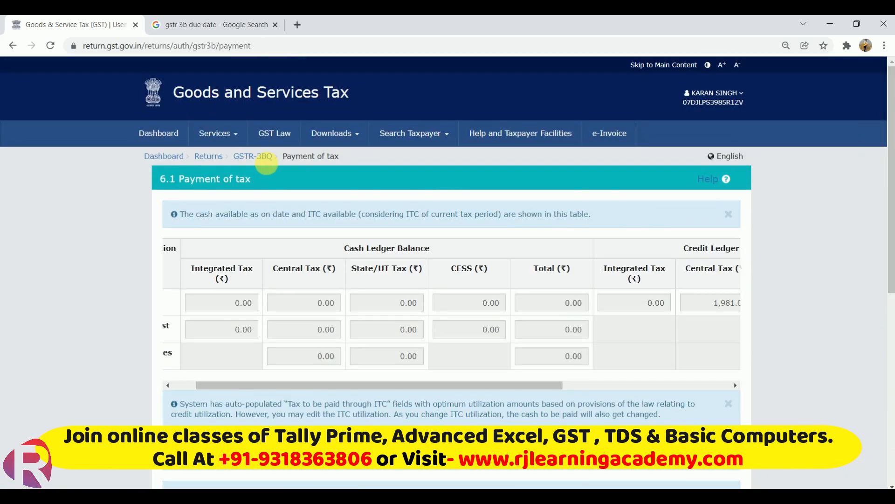
Return to File Returns and search Quarter 3 (Oct - Dec), period December, for the quarterly GSTR-3B entry
left_click(208, 156)
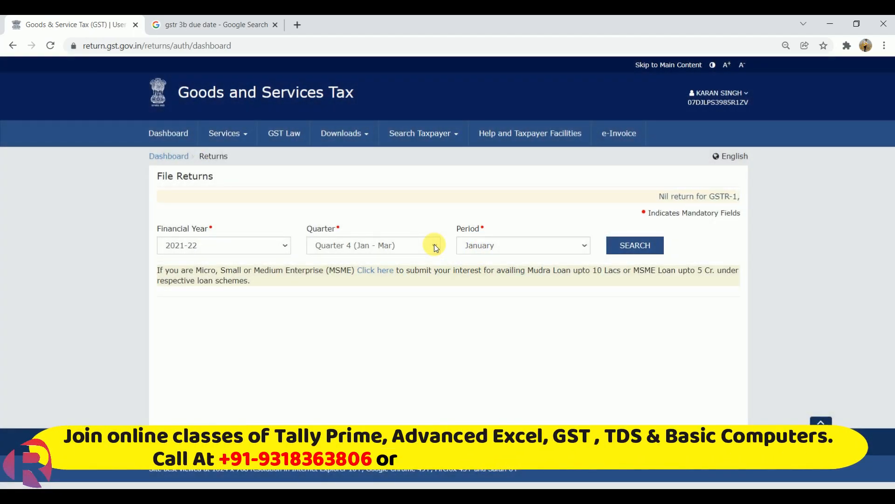
left_click(435, 245)
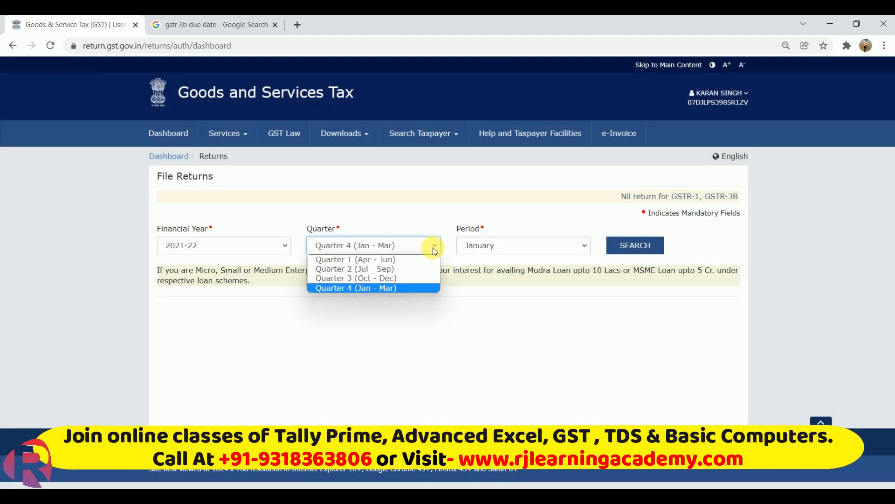
left_click(375, 279)
left_click(632, 244)
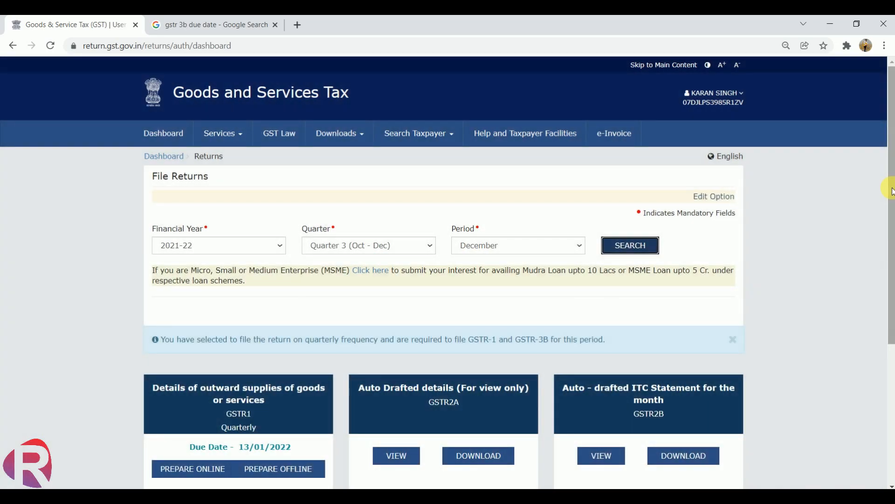
scroll(892, 243, "down", 5)
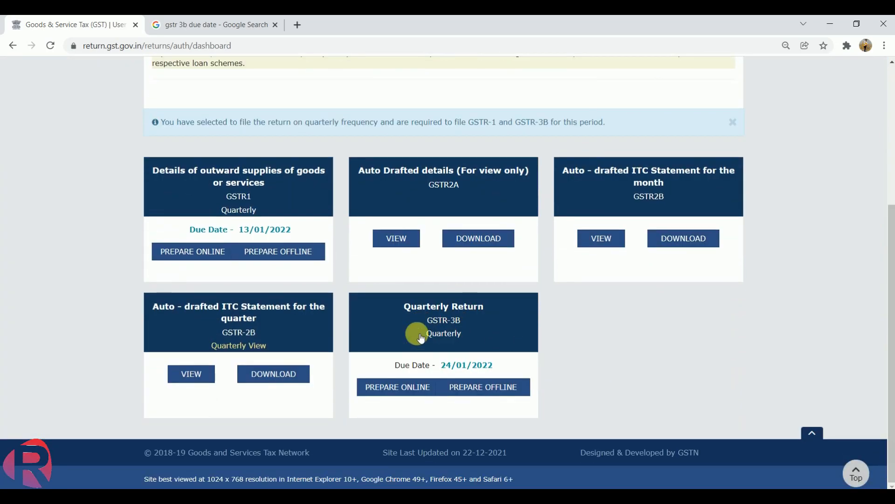